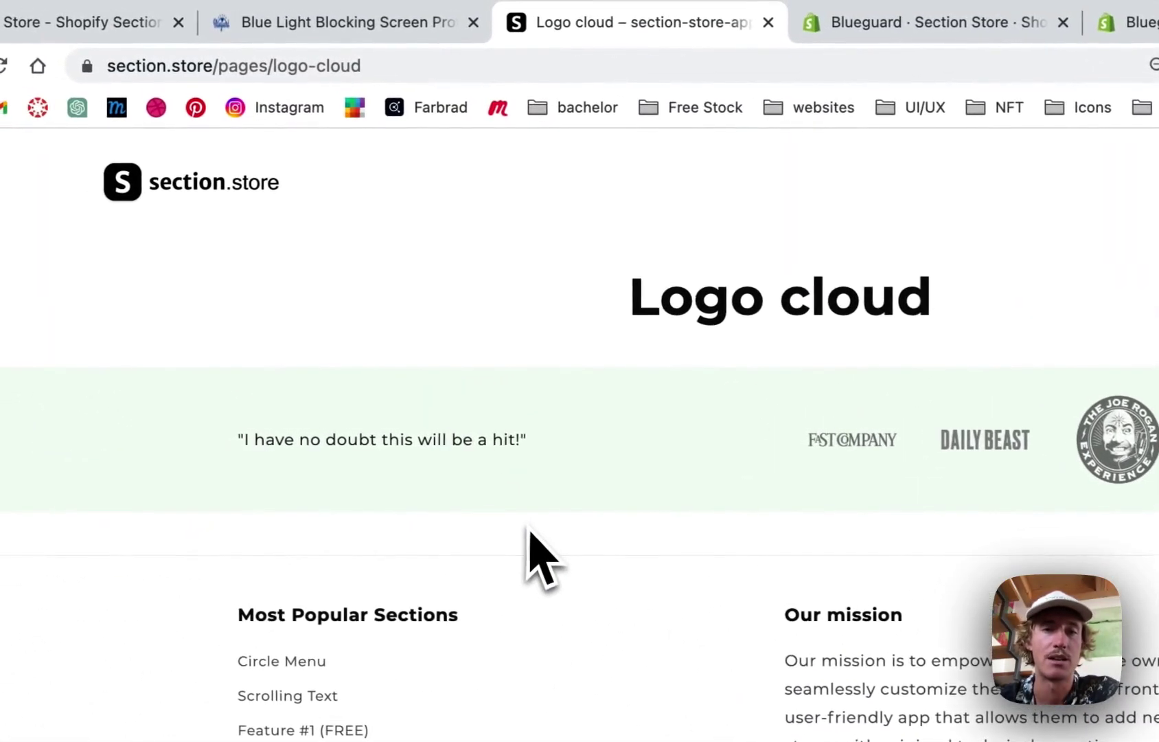
Show the Blueguard storefront homepage at its health-professionals section with the MensHealth quote and six press logos
left_click(423, 23)
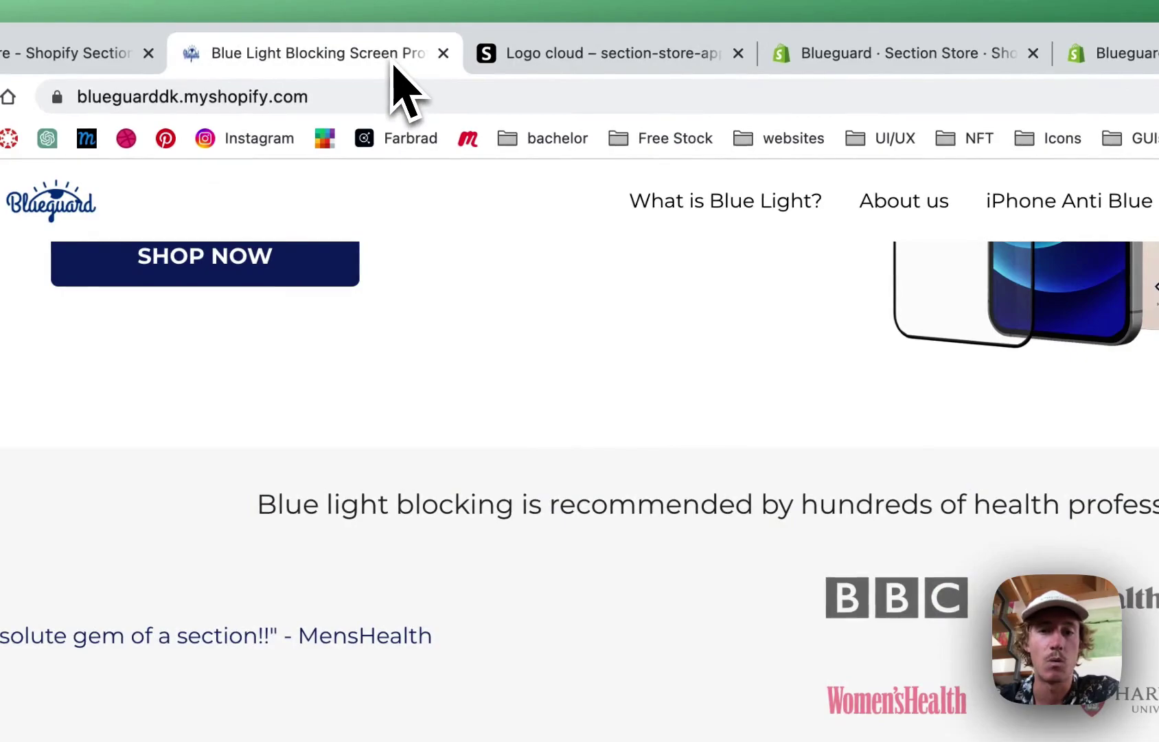
scroll(656, 473, "up", 1)
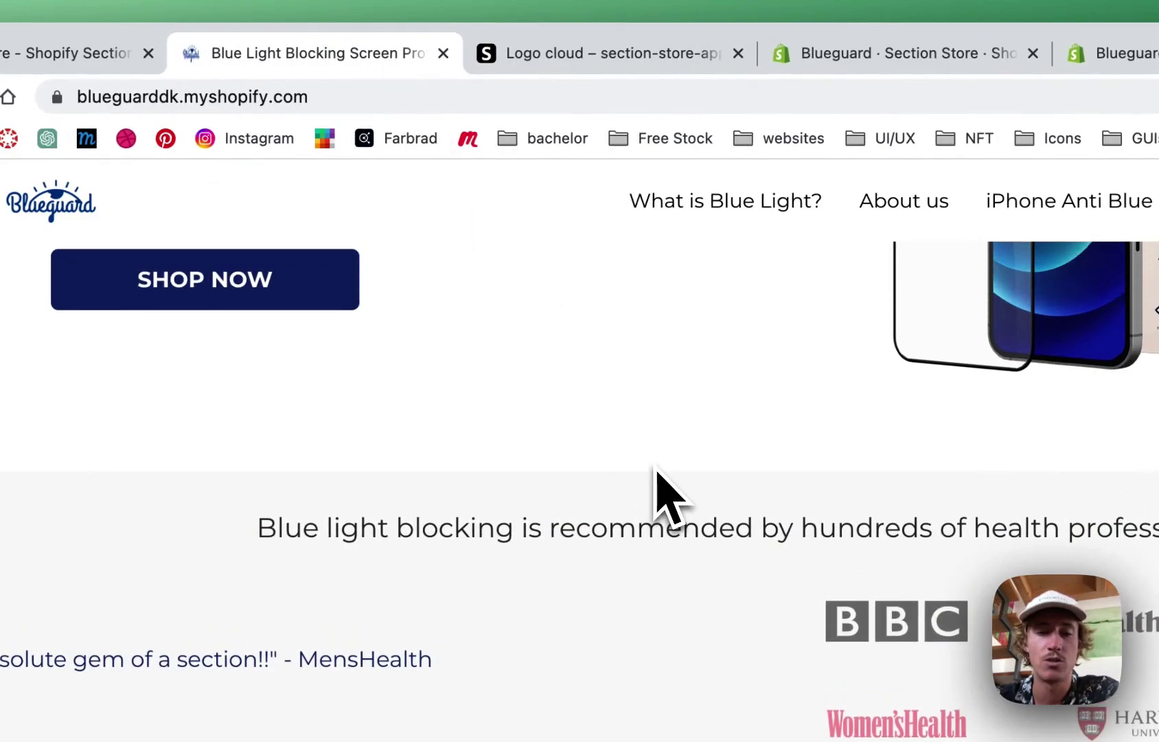
scroll(656, 471, "down", 2)
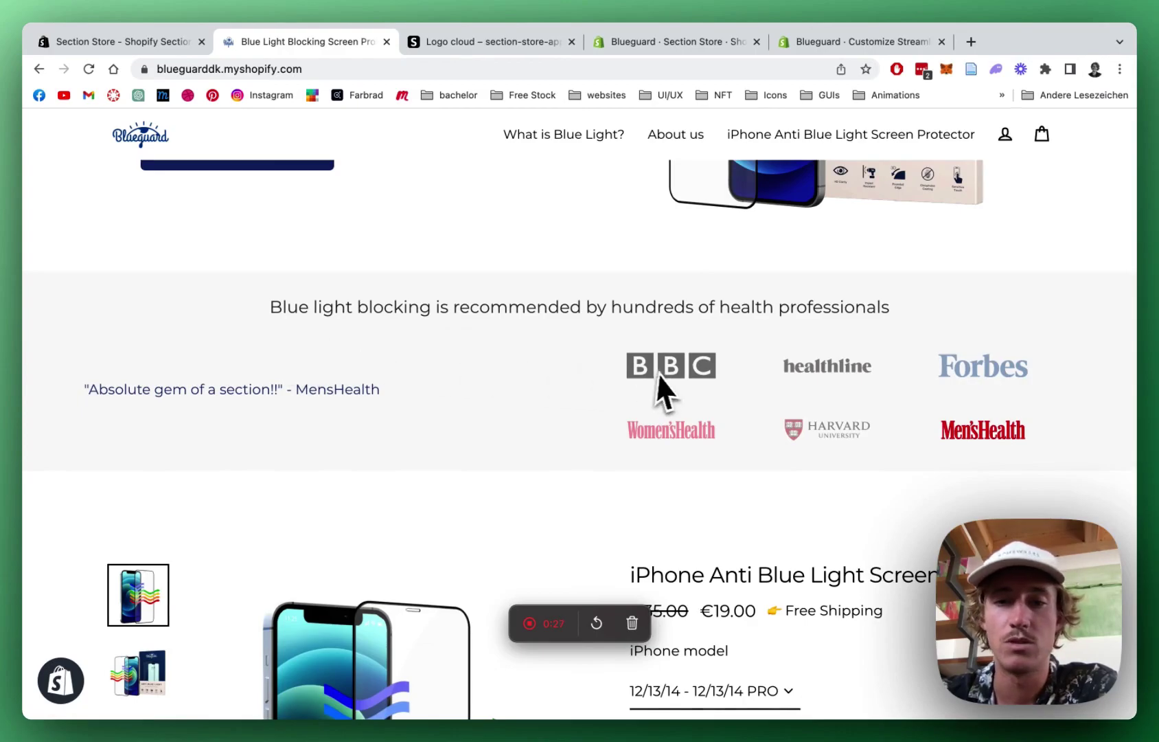
scroll(886, 364, "up", 10)
scroll(557, 313, "down", 10)
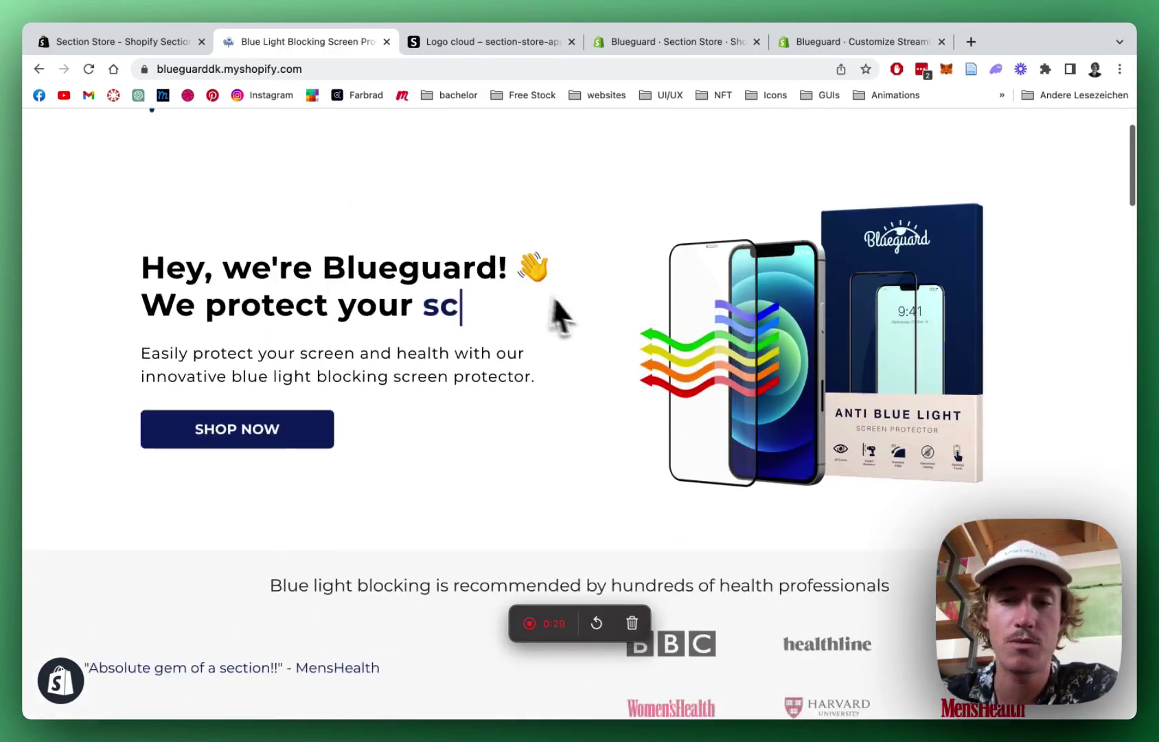
scroll(578, 303, "down", 2)
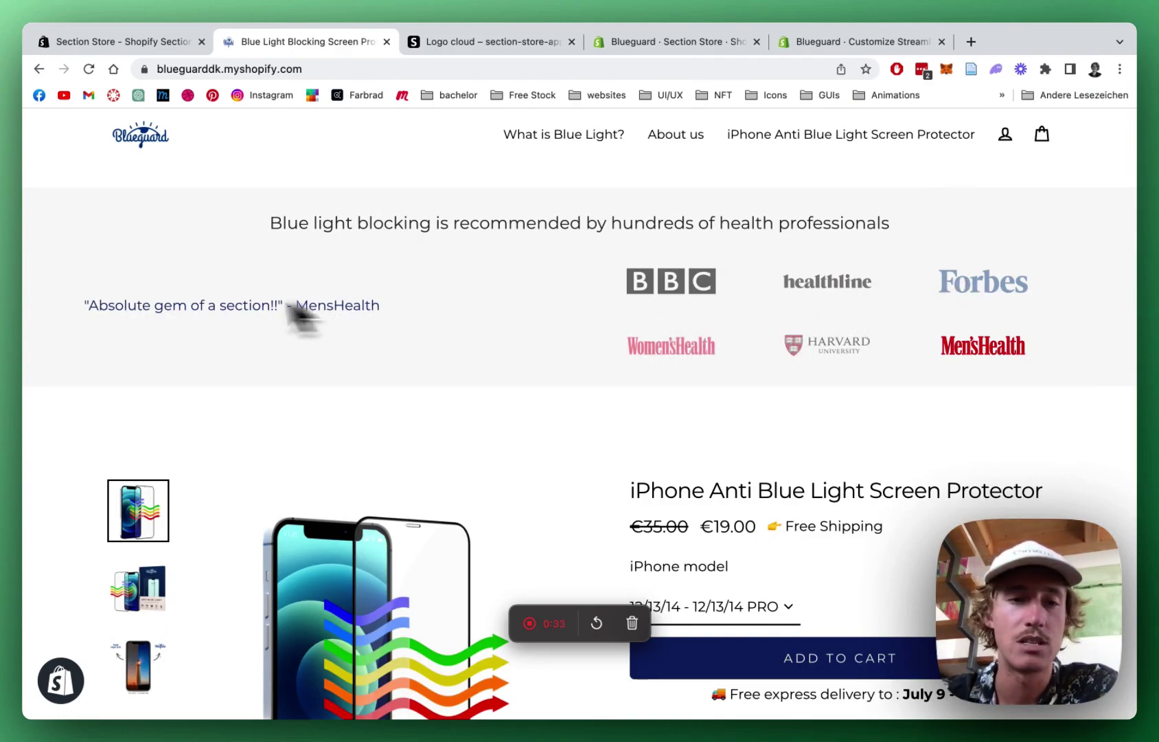
scroll(536, 336, "up", 1)
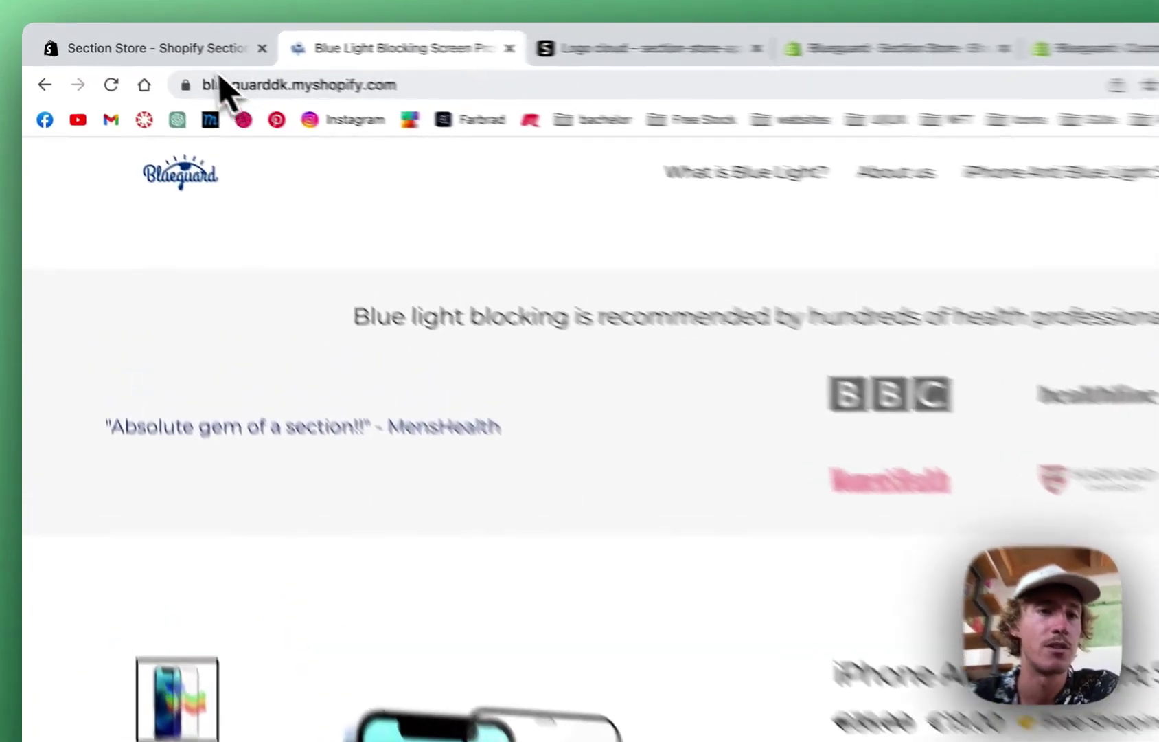
Review the Section Store: Theme sections listing, then go to Blueguard's own Section Store My sections page
left_click(172, 43)
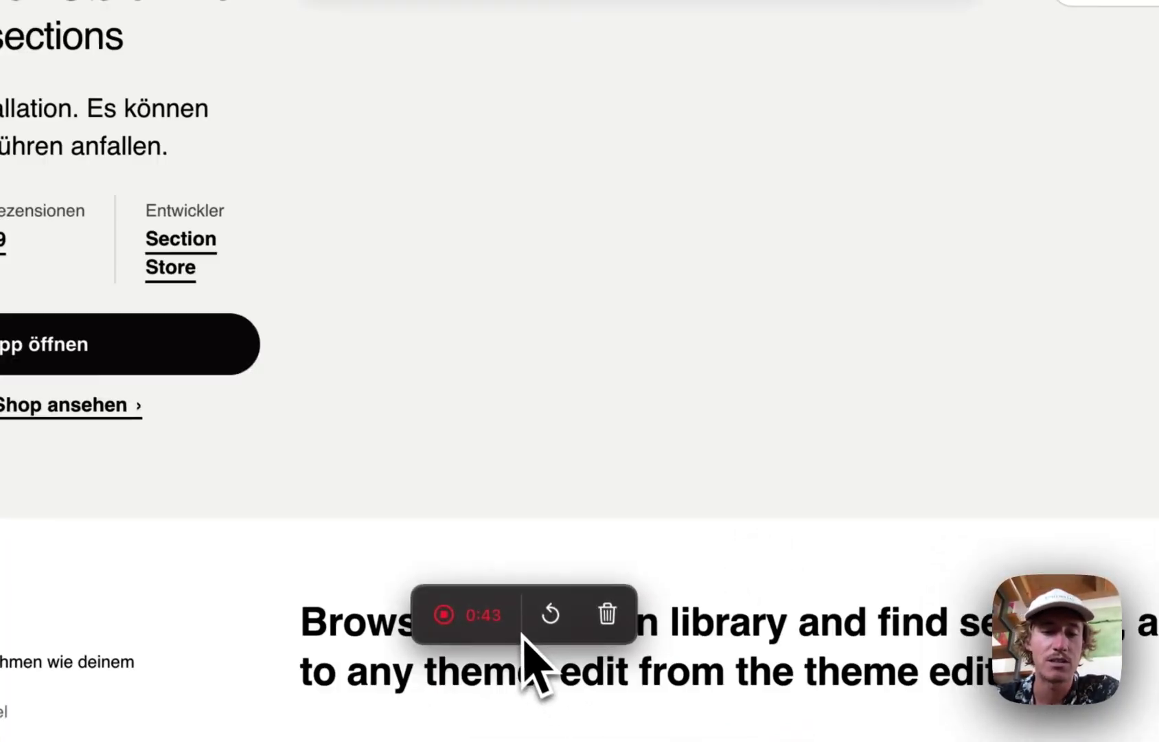
left_click_drag(525, 639, 1143, 185)
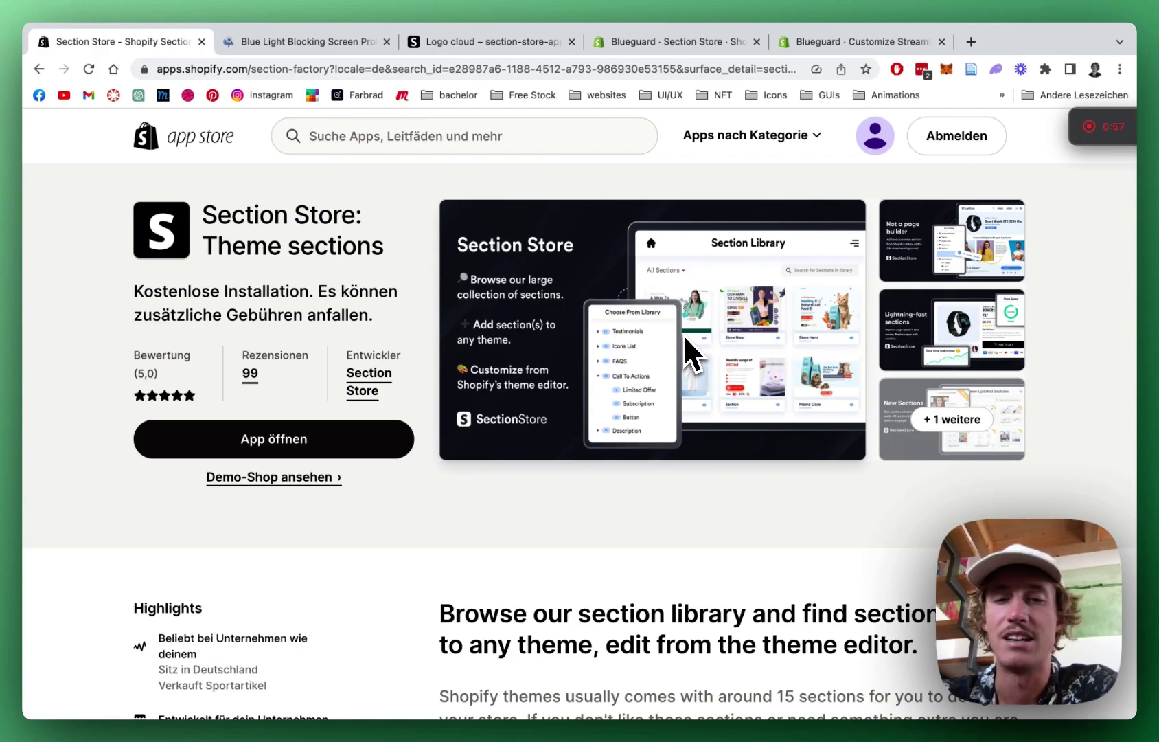
scroll(687, 337, "down", 1)
scroll(691, 347, "up", 2)
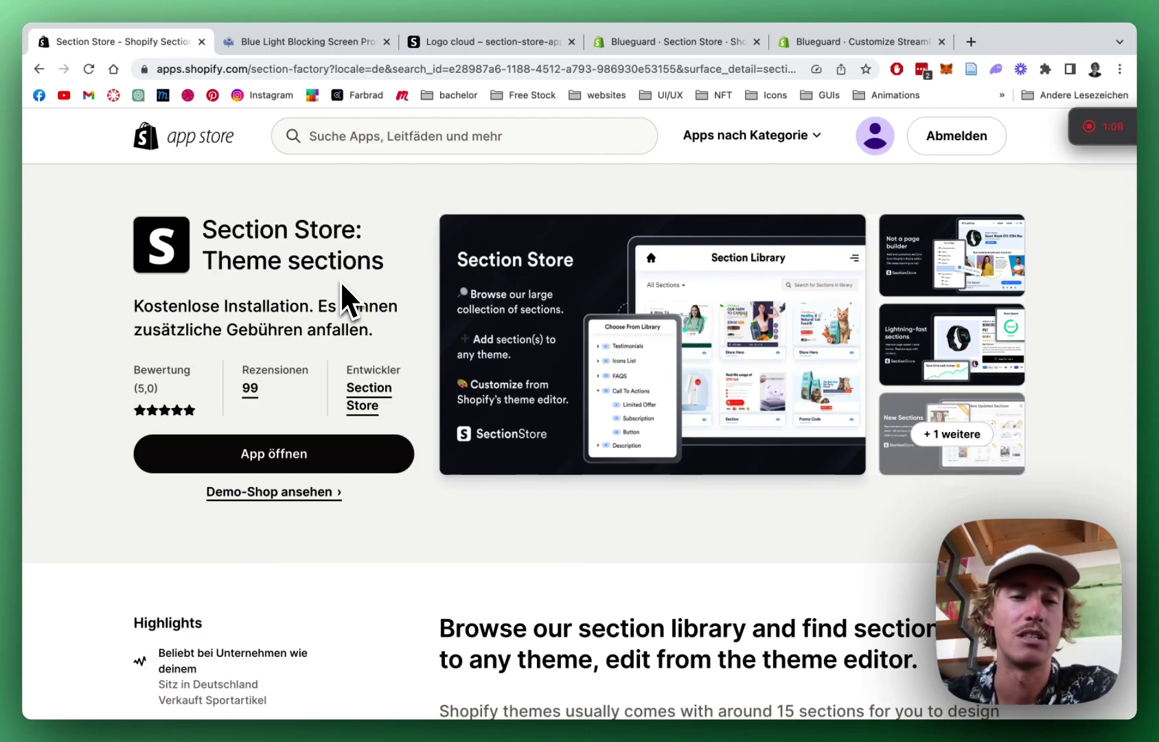
scroll(341, 284, "down", 1)
scroll(342, 284, "up", 1)
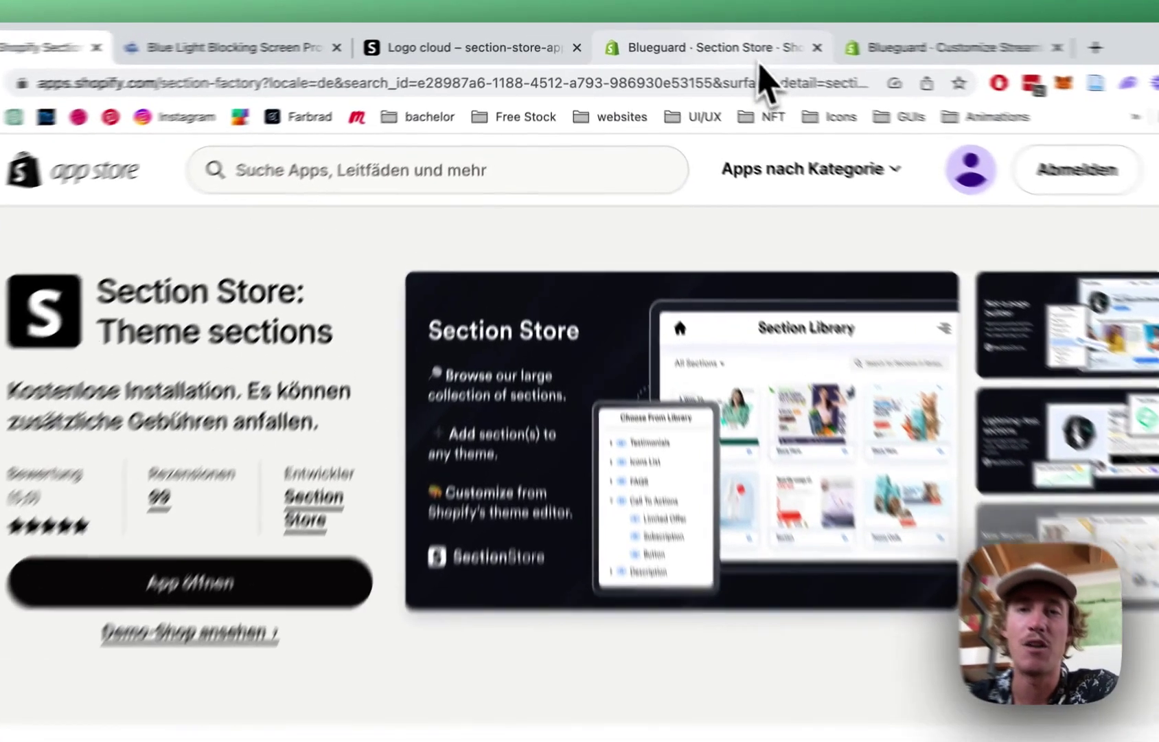
left_click(697, 44)
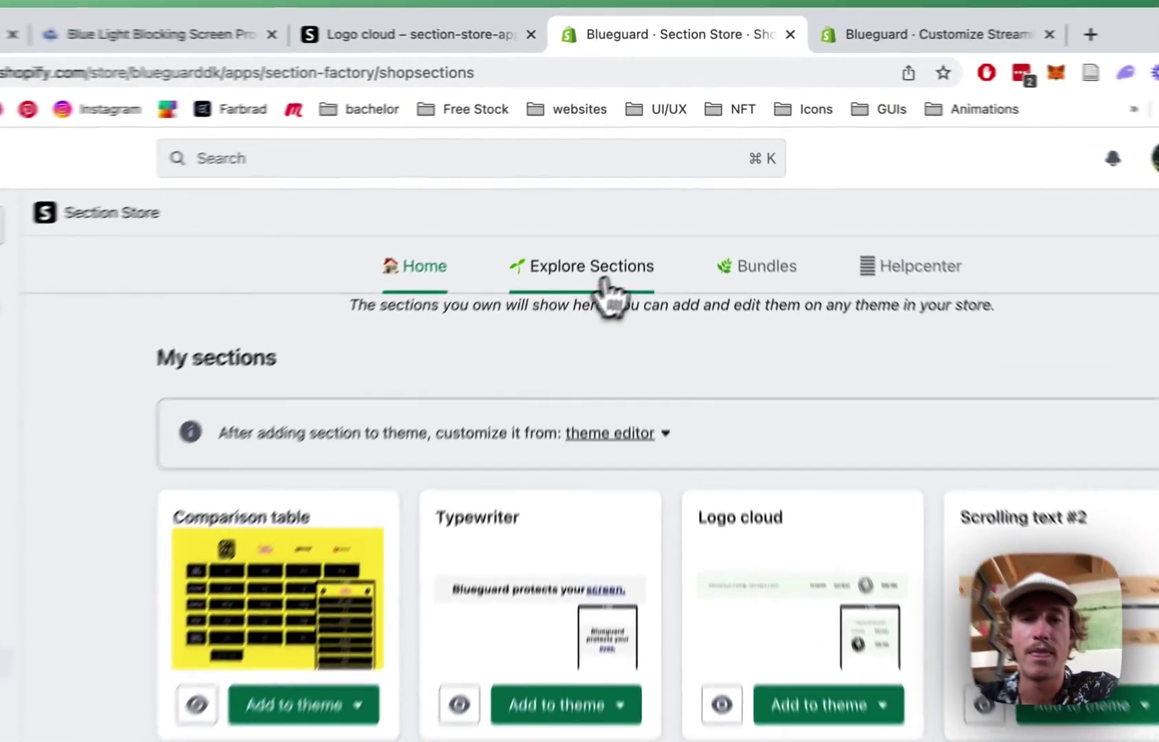
left_click(639, 208)
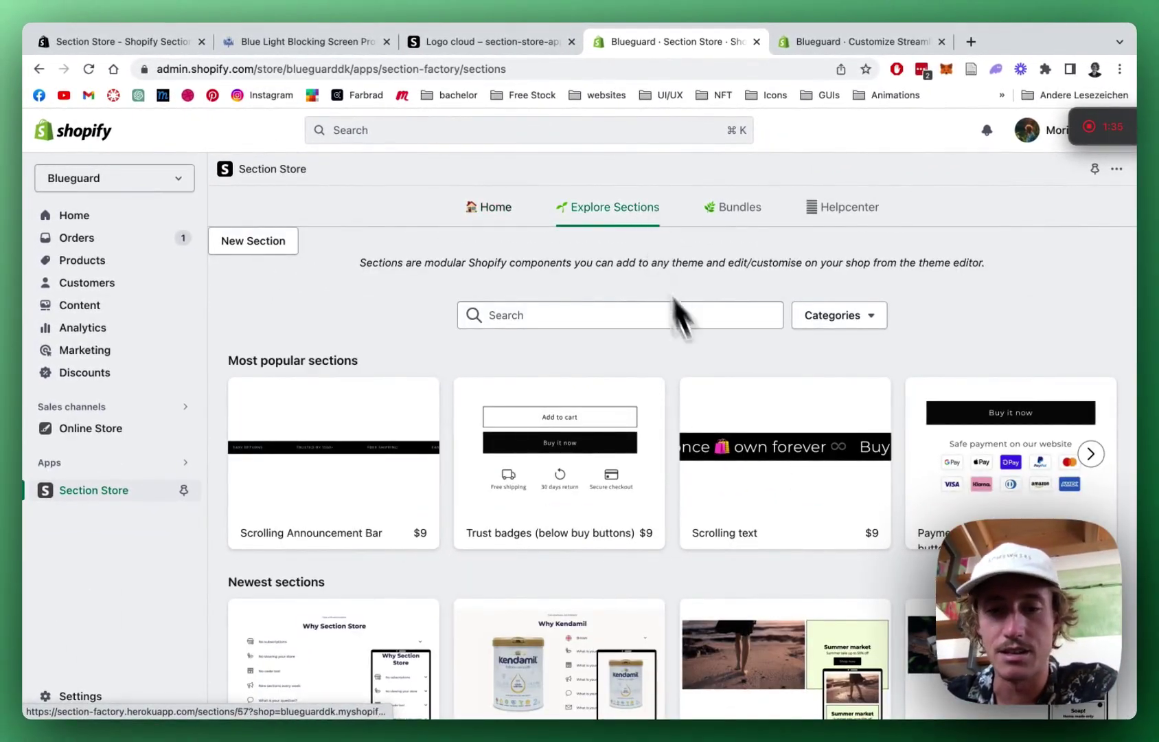
scroll(675, 299, "down", 1)
scroll(694, 426, "down", 10)
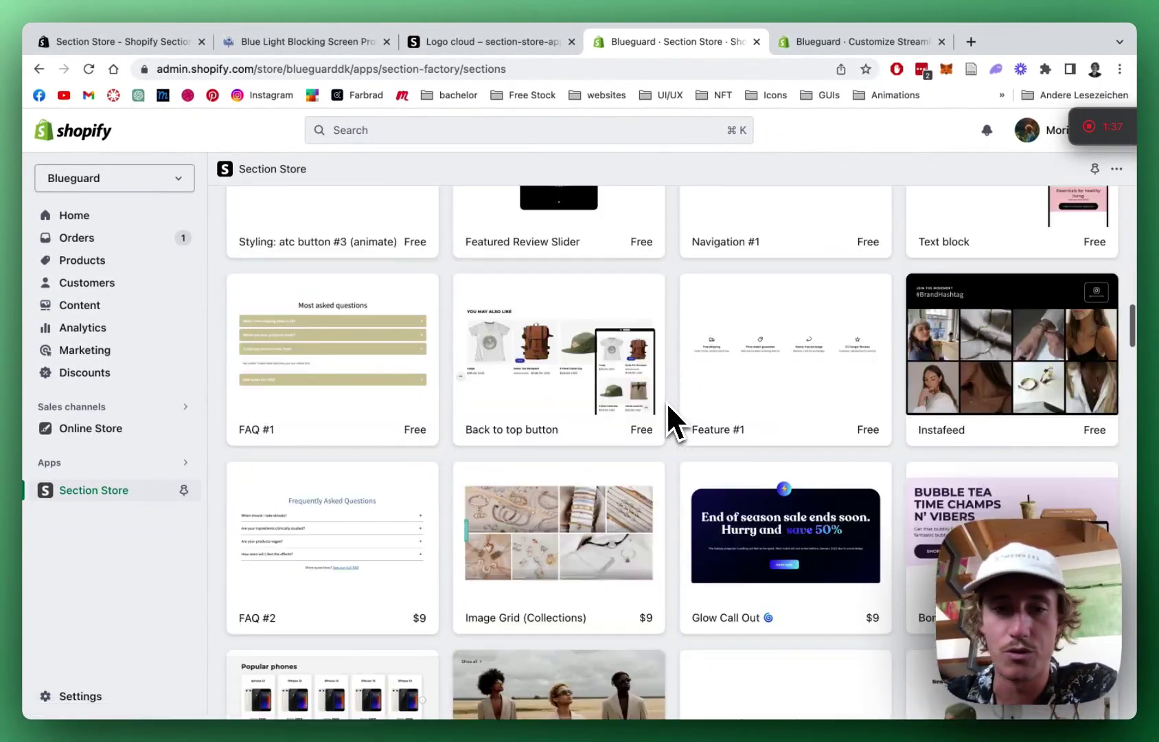
scroll(667, 403, "down", 10)
scroll(666, 401, "up", 20)
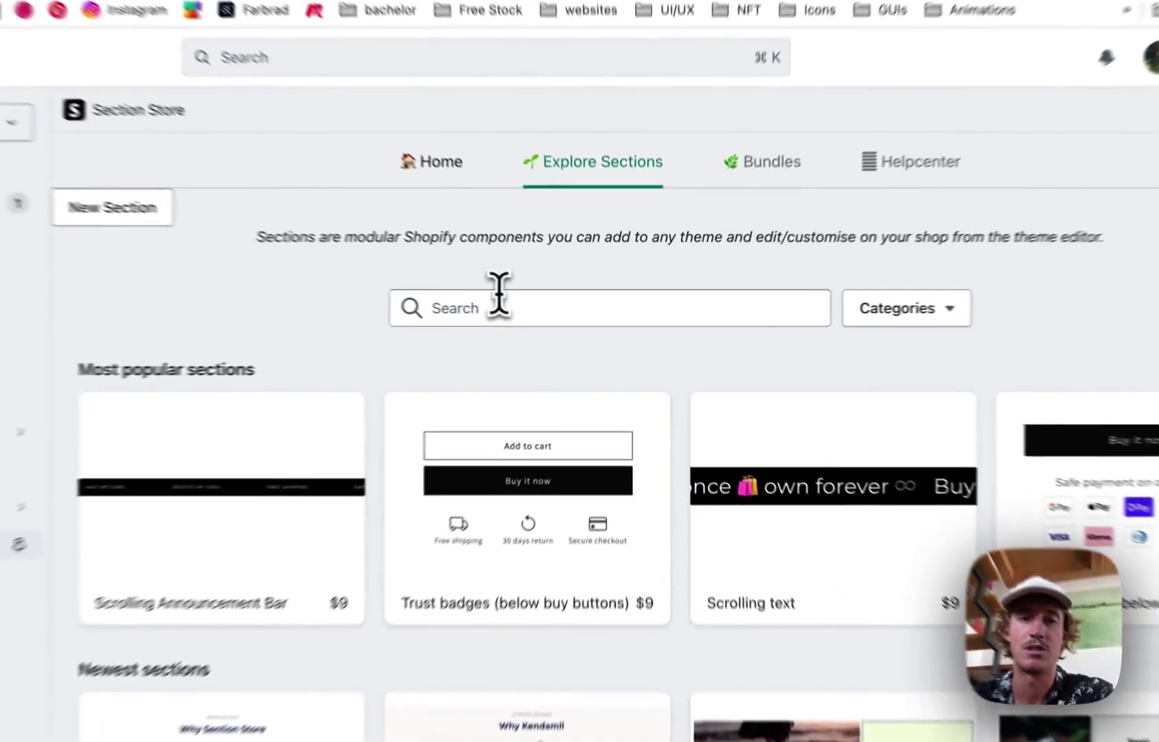
left_click(536, 314)
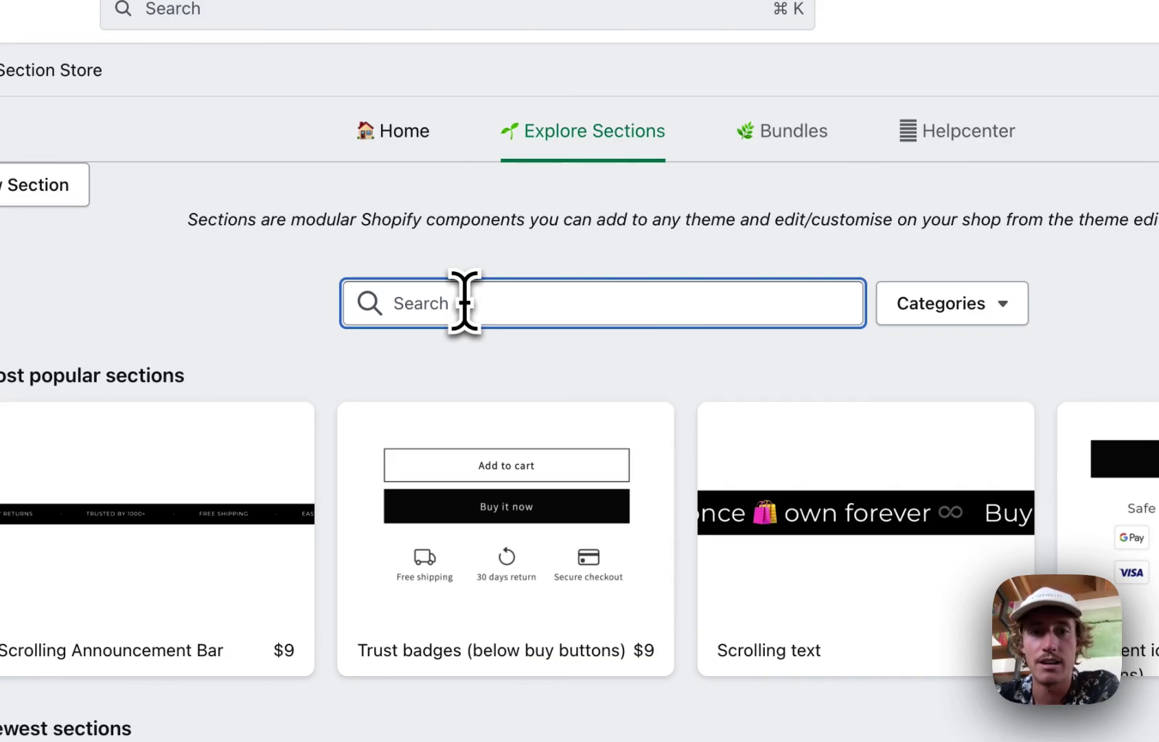
type("logo")
left_click(853, 467)
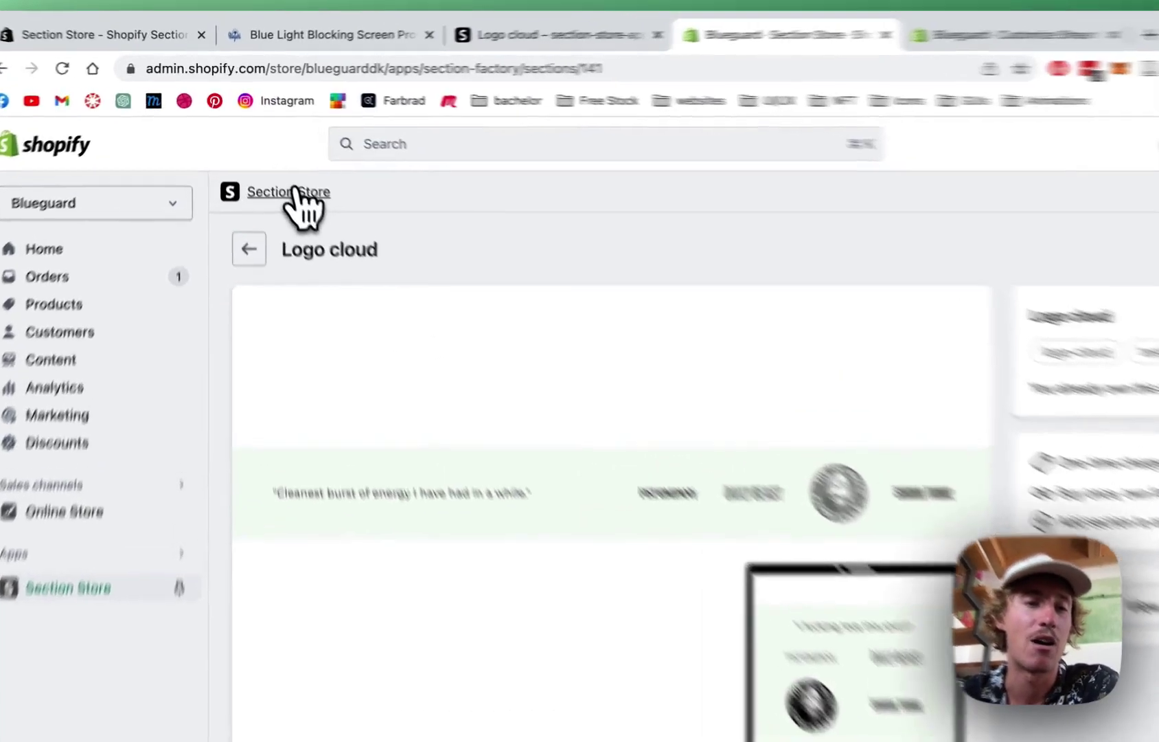
left_click(278, 168)
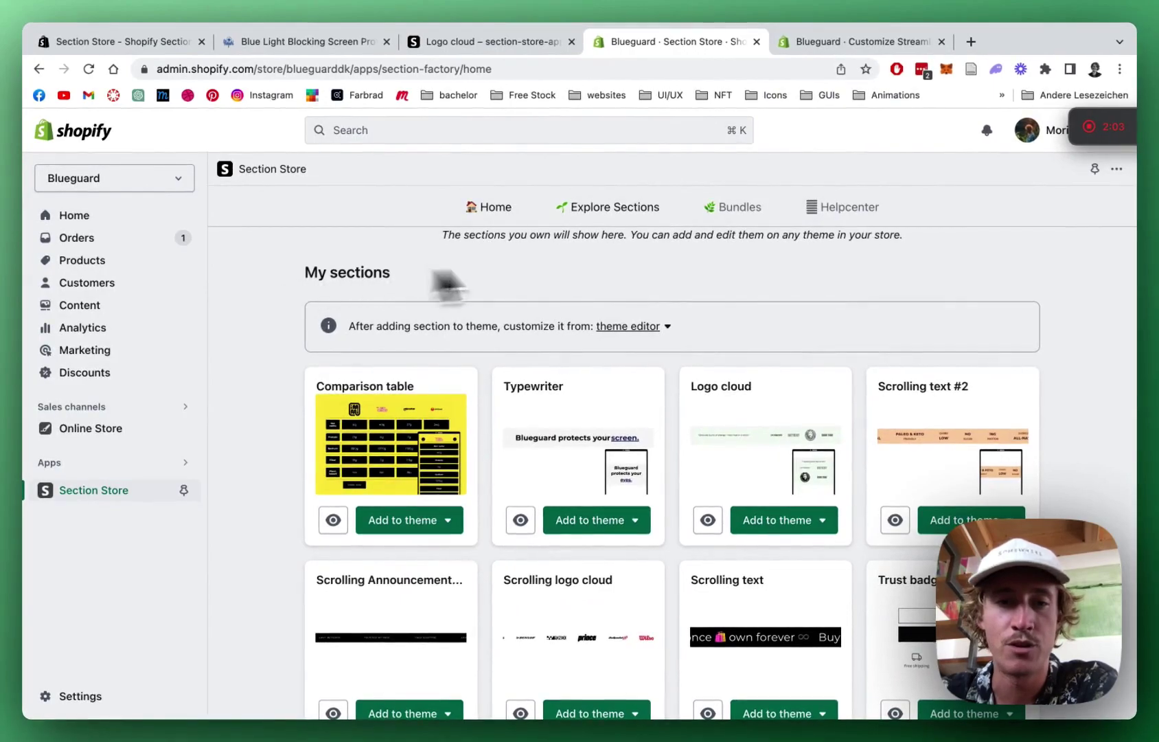
Add the Logo cloud section to the live Streamline theme, then go to the Online Store Themes page
scroll(778, 291, "down", 2)
left_click(794, 460)
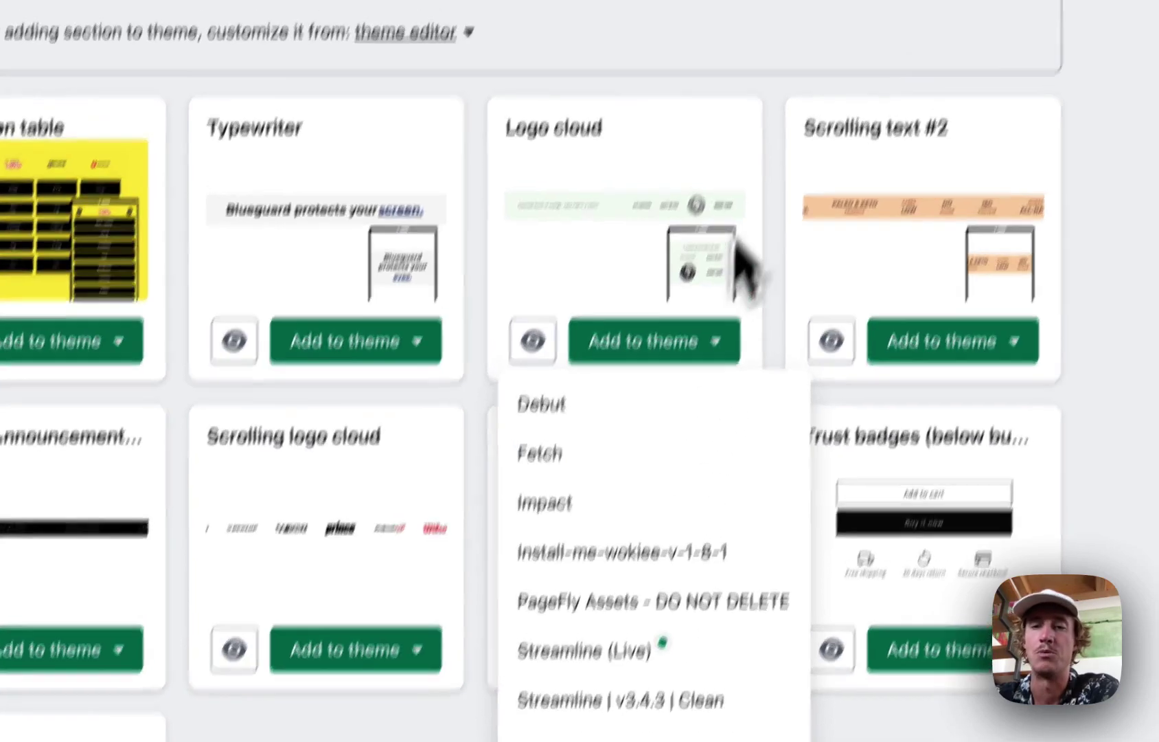
left_click(800, 103)
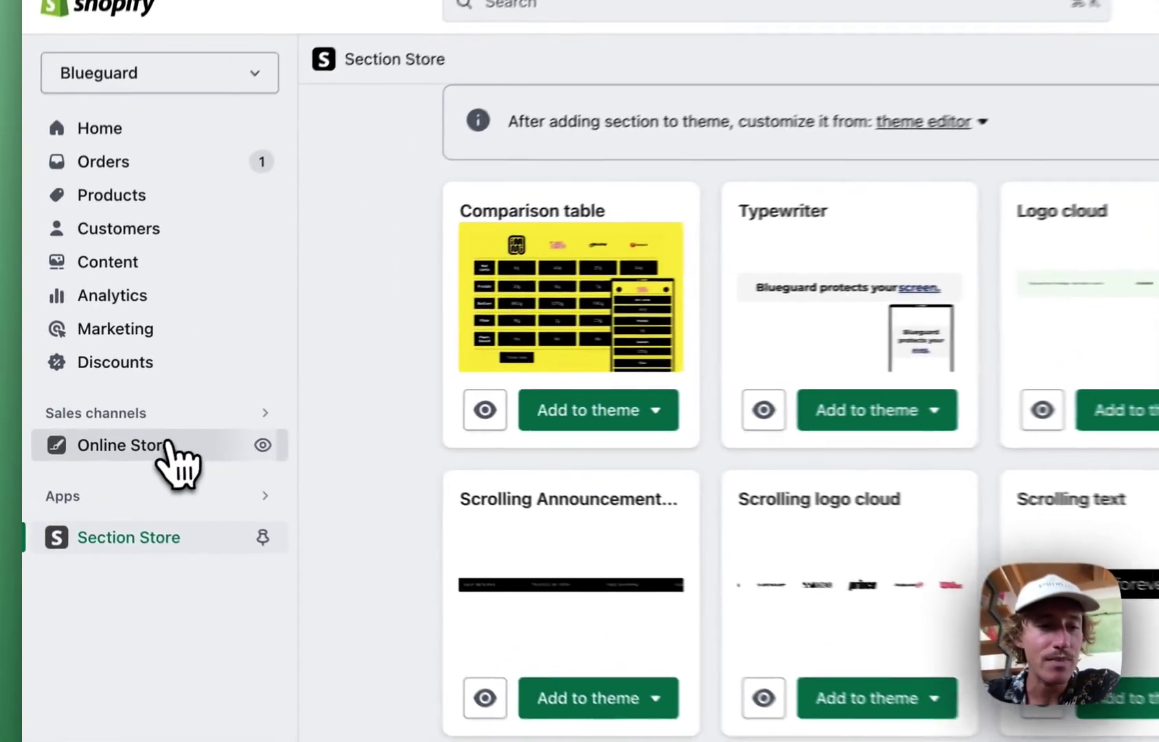
left_click(113, 428)
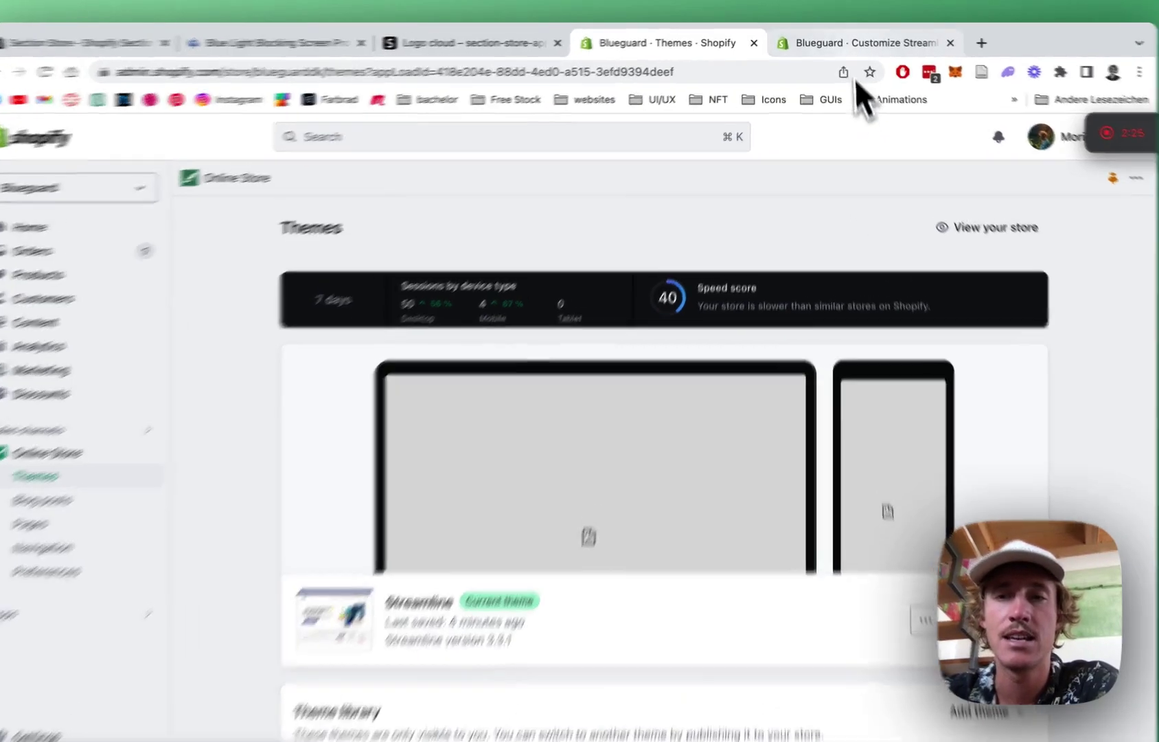
In the Streamline theme editor, hide the home page's existing SS - Logo cloud section
left_click(855, 42)
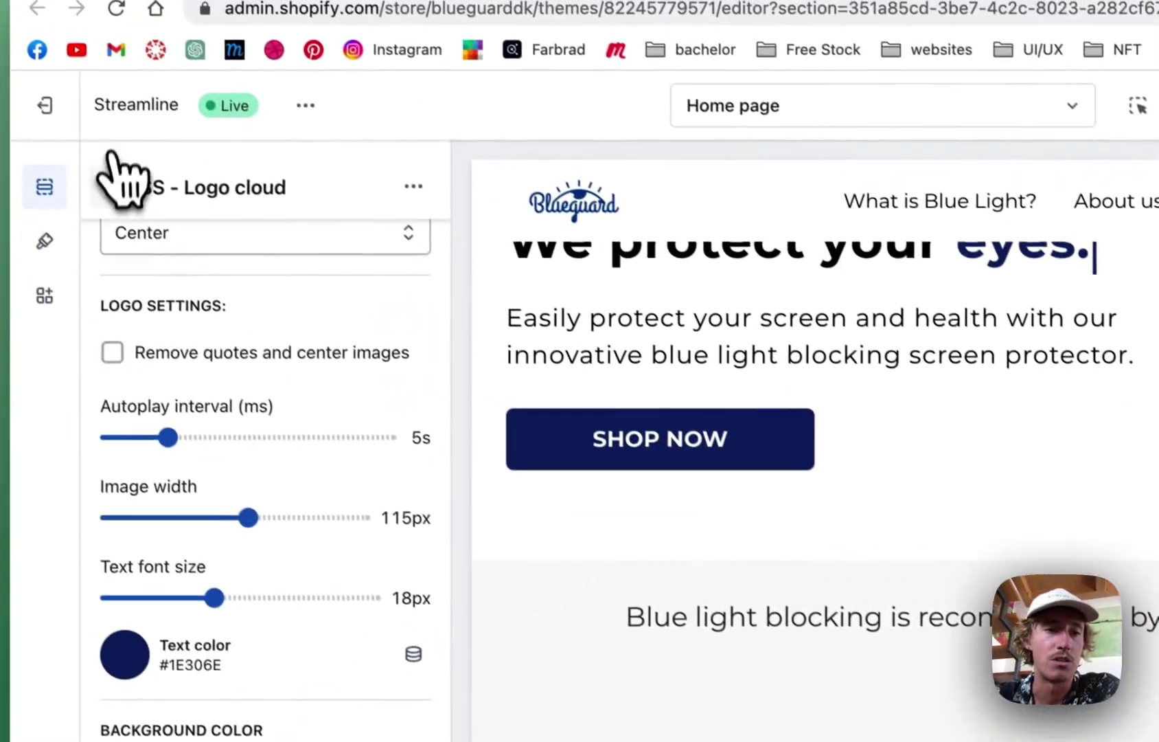
left_click(11, 106)
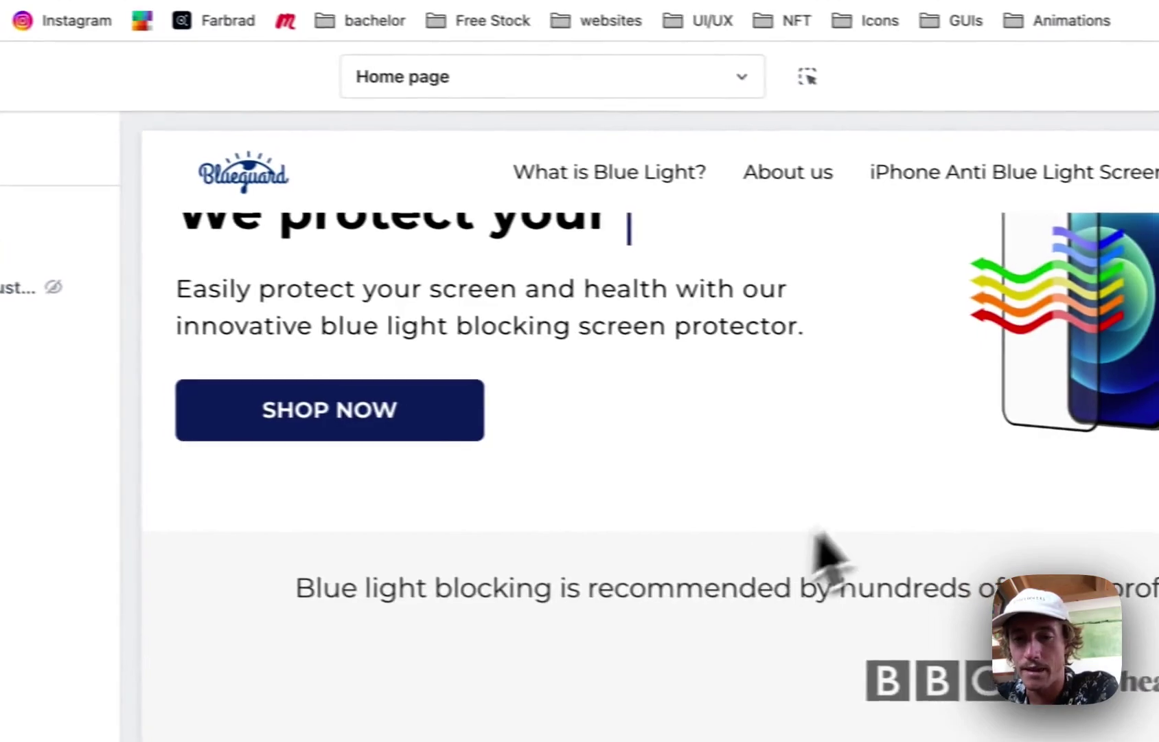
scroll(825, 553, "down", 2)
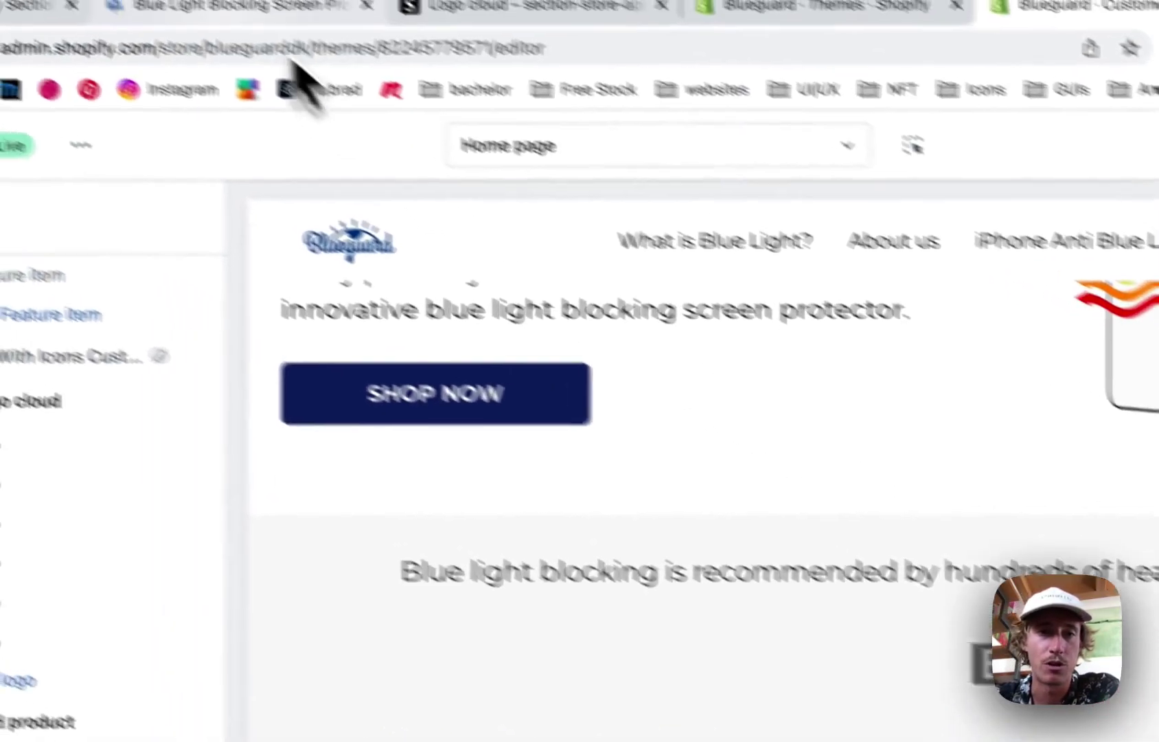
left_click(288, 8)
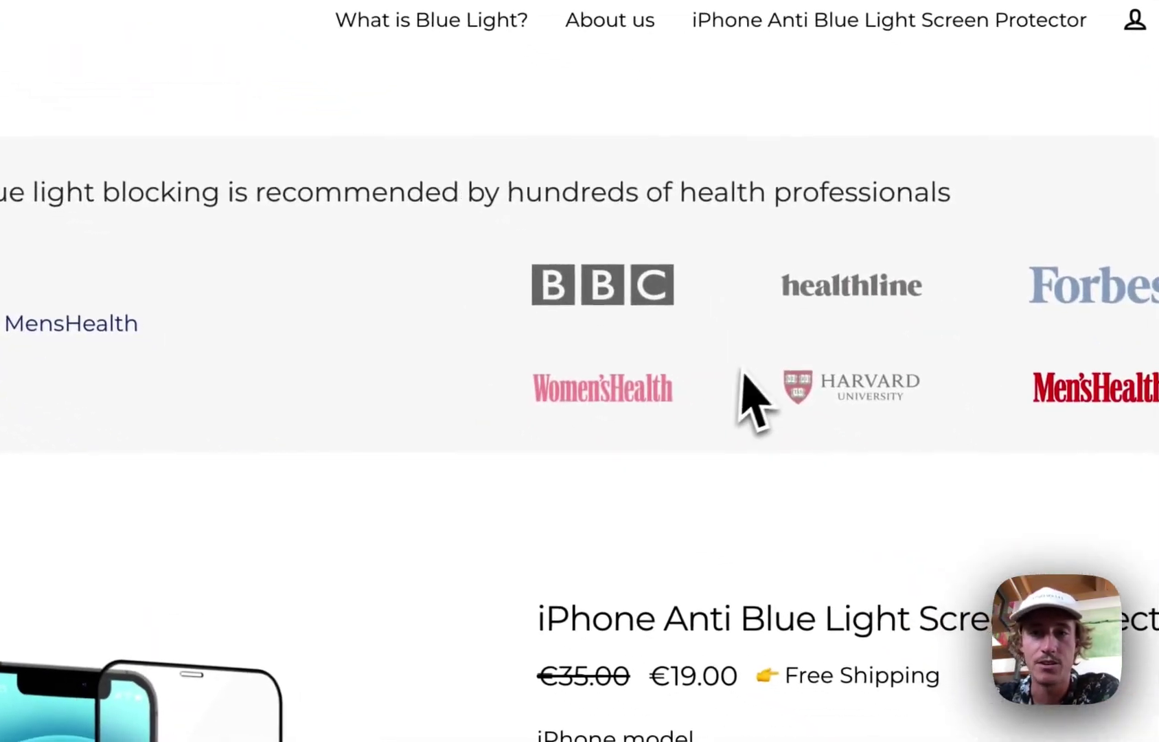
left_click(1114, 45)
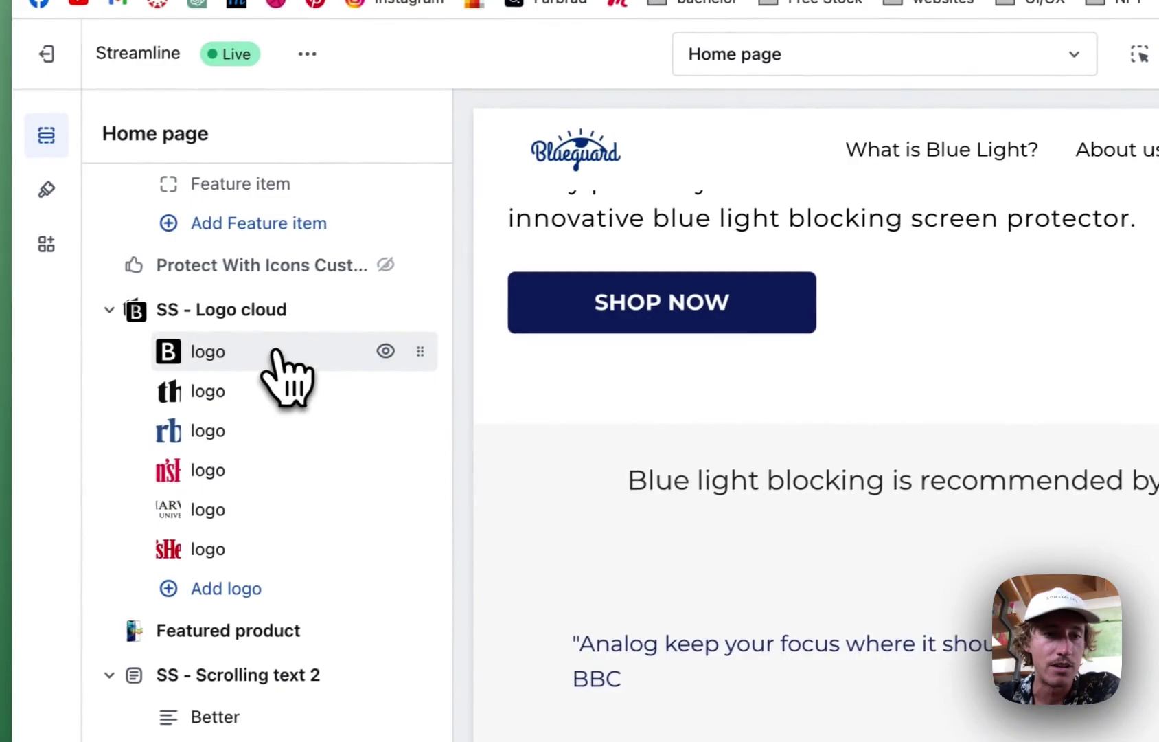
left_click(396, 346)
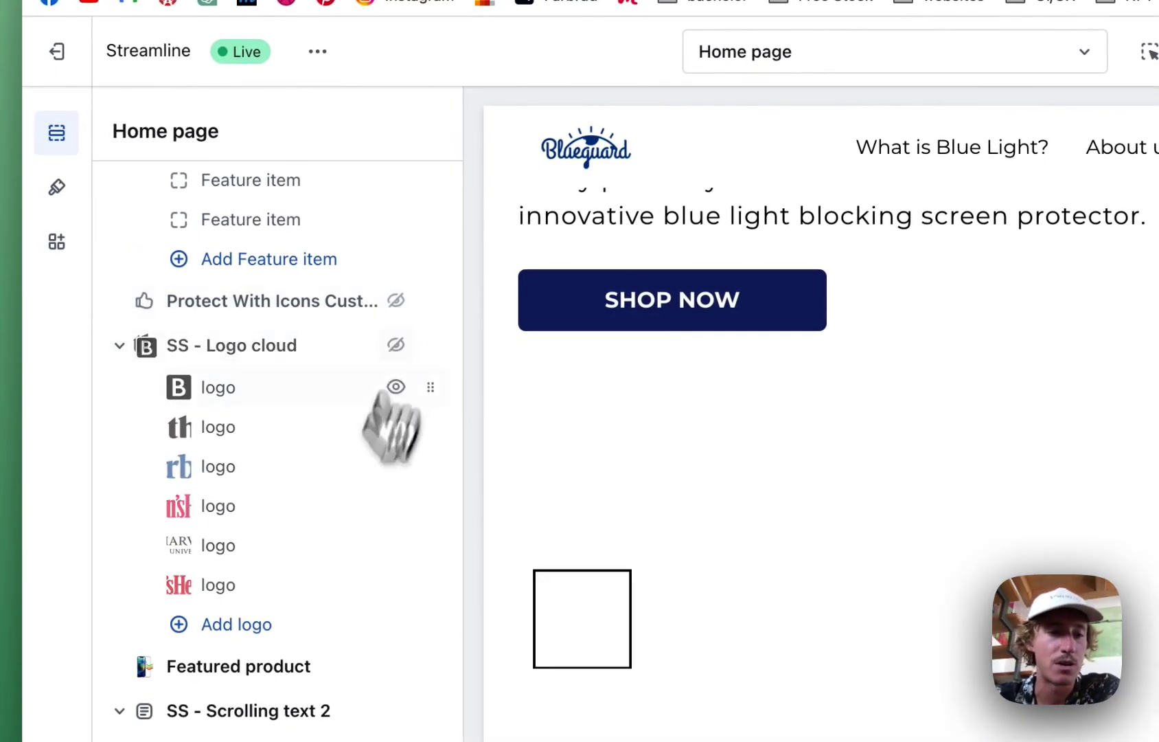
scroll(316, 680, "down", 10)
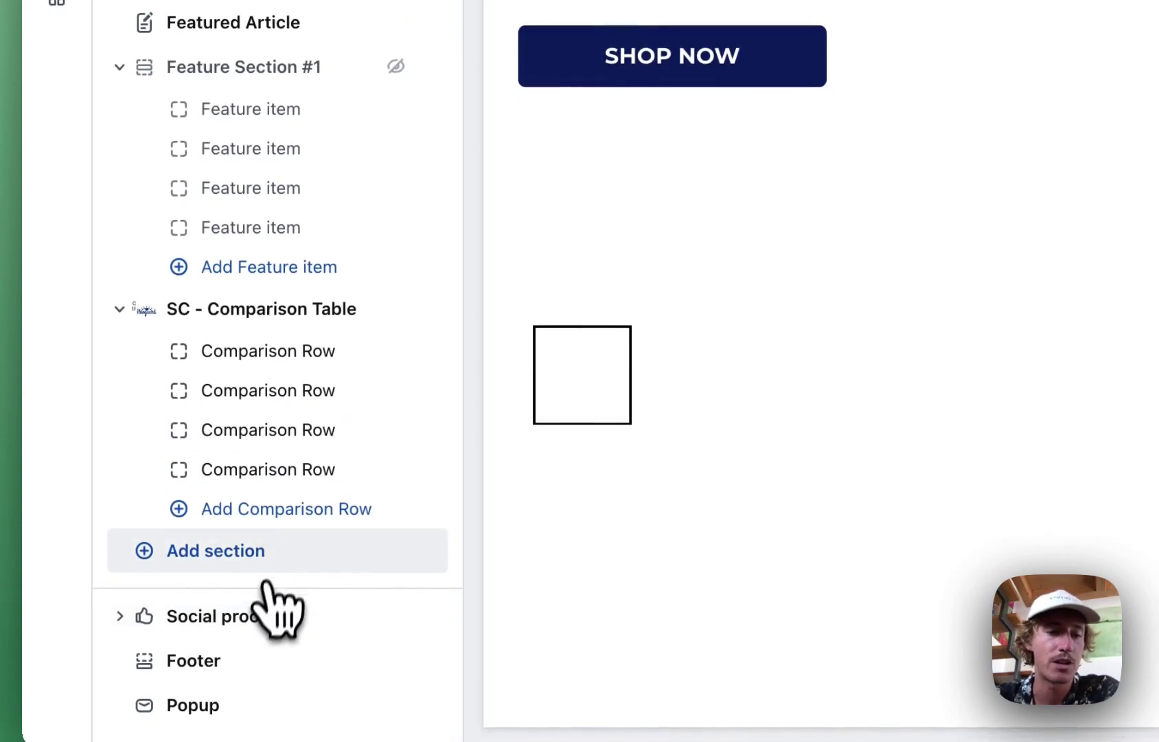
Add a new SS - Logo cloud section found by searching 'logo', move it above the old one, and save
left_click(272, 553)
type("log")
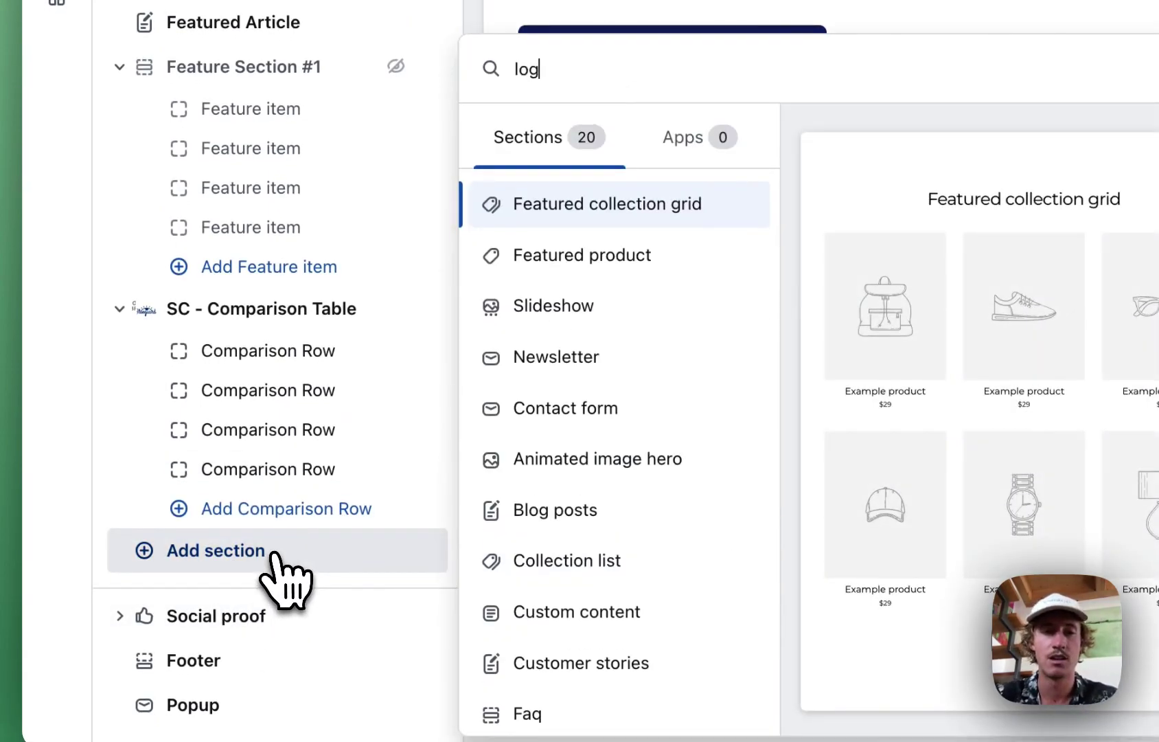
type("o")
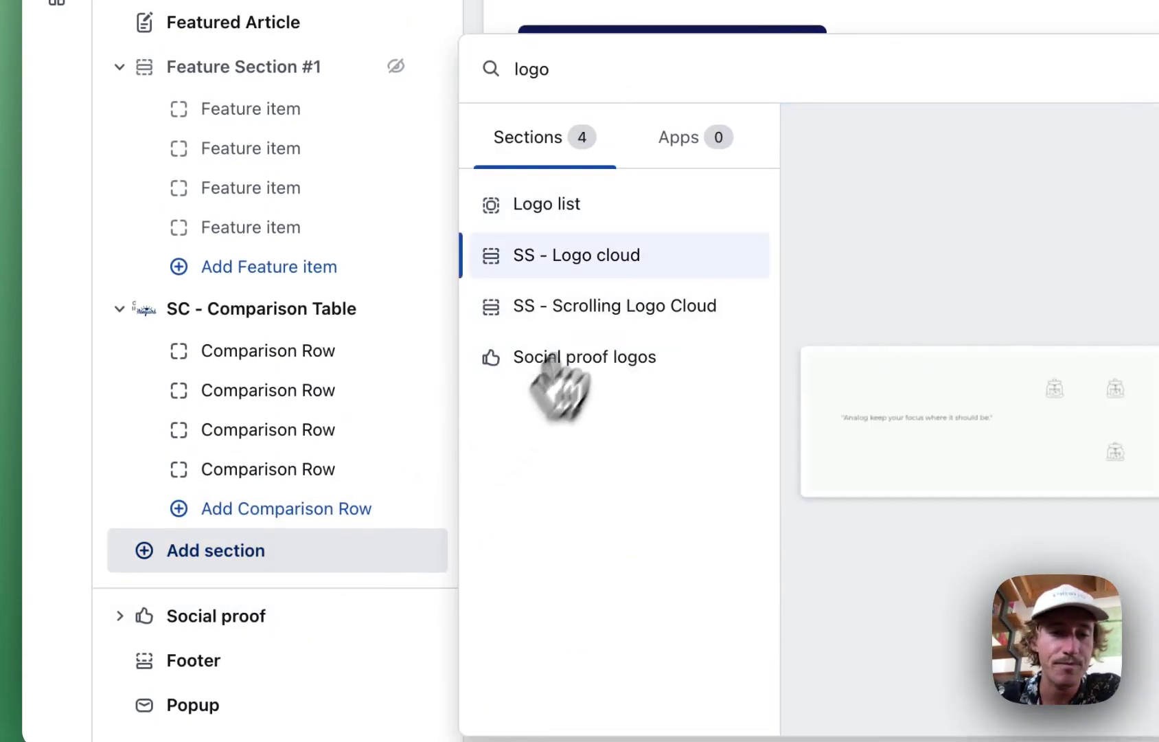
left_click(618, 254)
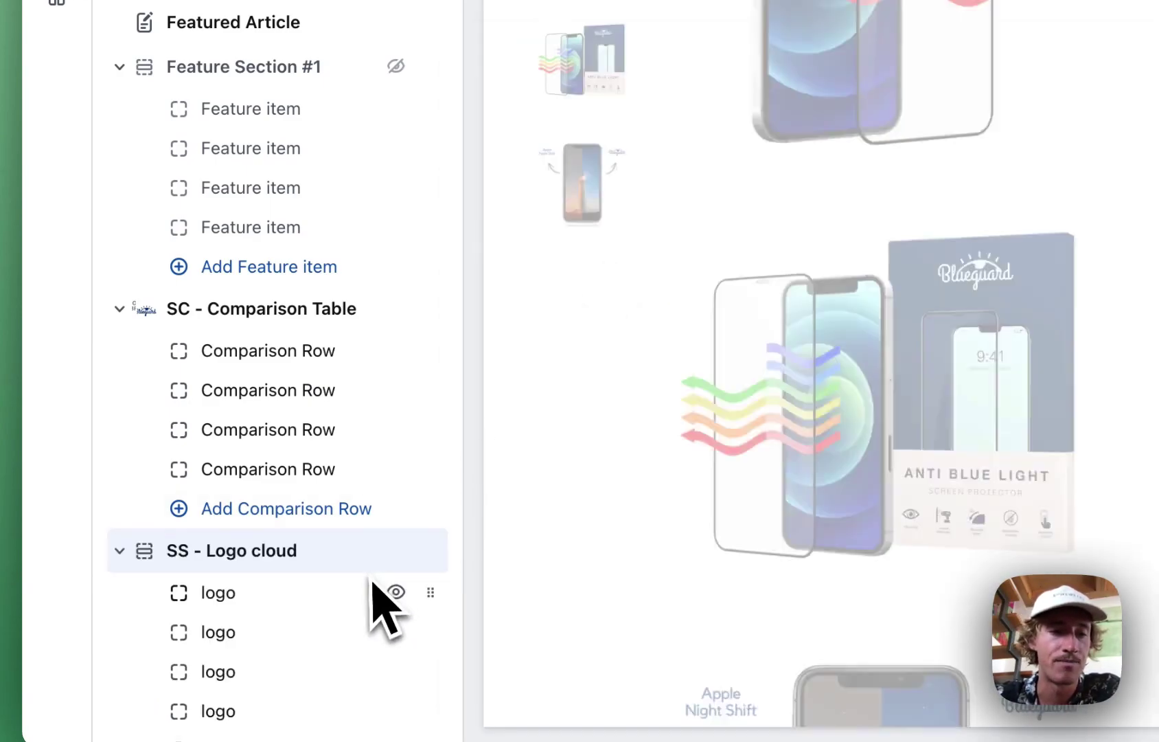
left_click_drag(424, 553, 420, 354)
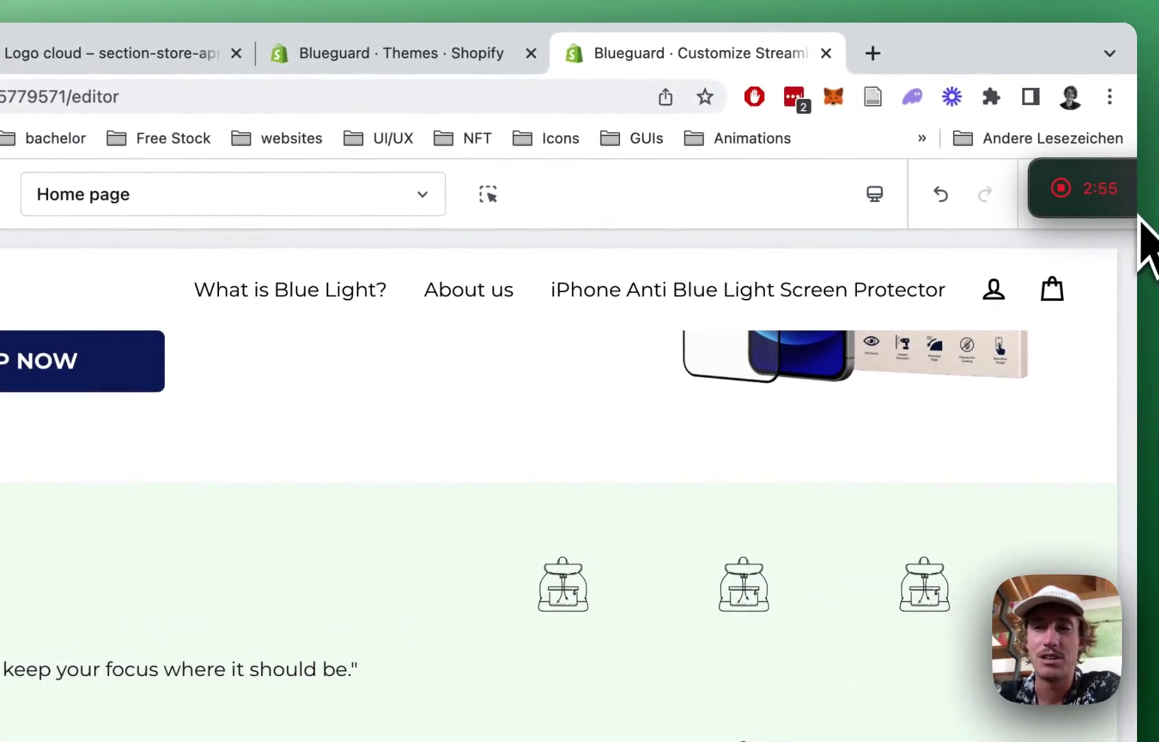
scroll(1056, 409, "up", 5)
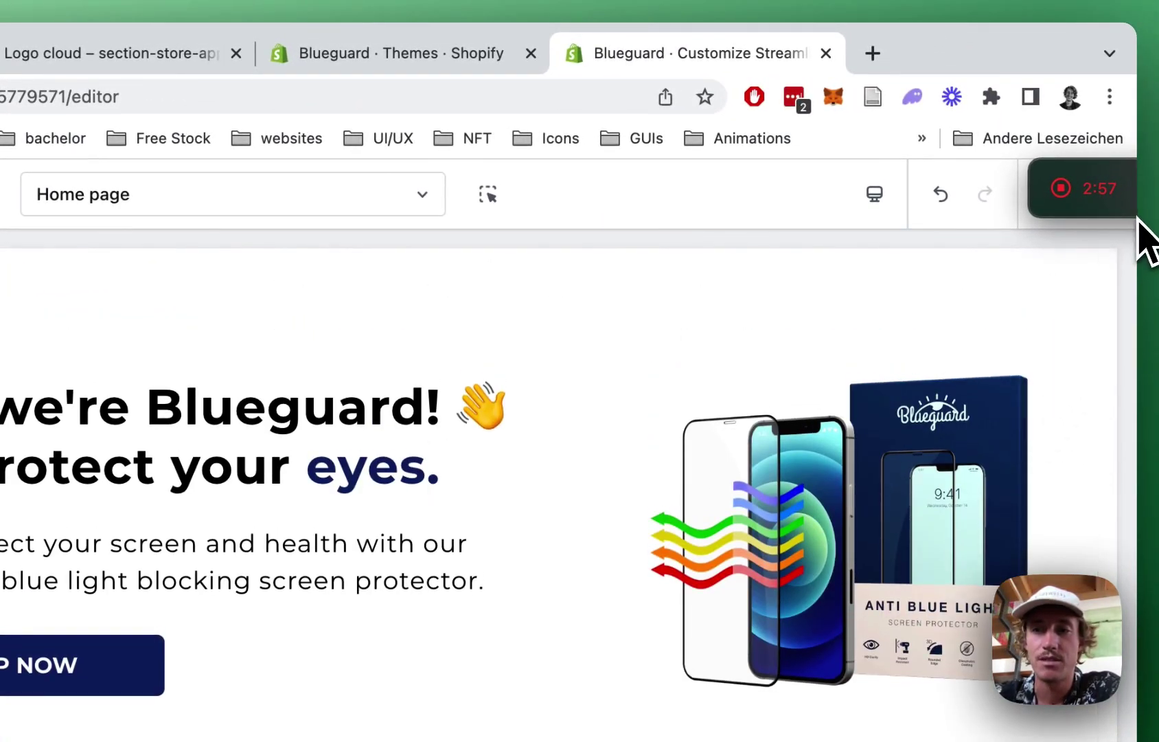
left_click(1105, 182)
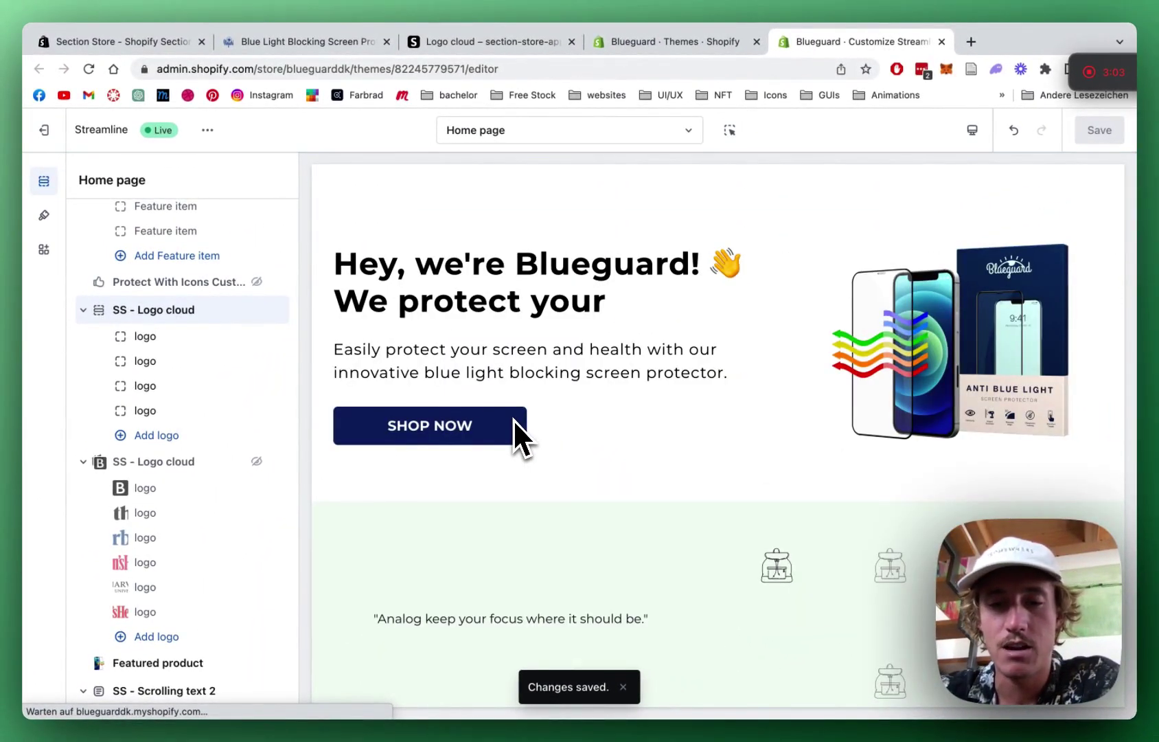
Set the new logo cloud's first logo image to the Men's Health logo
scroll(512, 419, "down", 3)
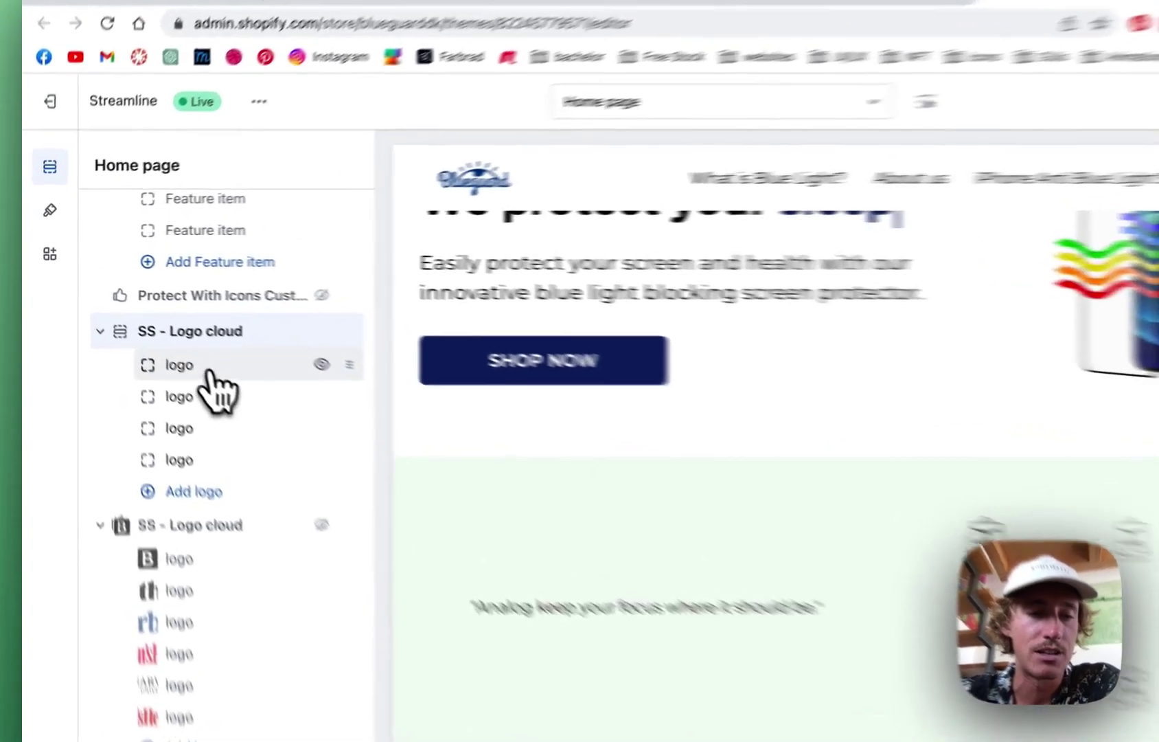
left_click(145, 336)
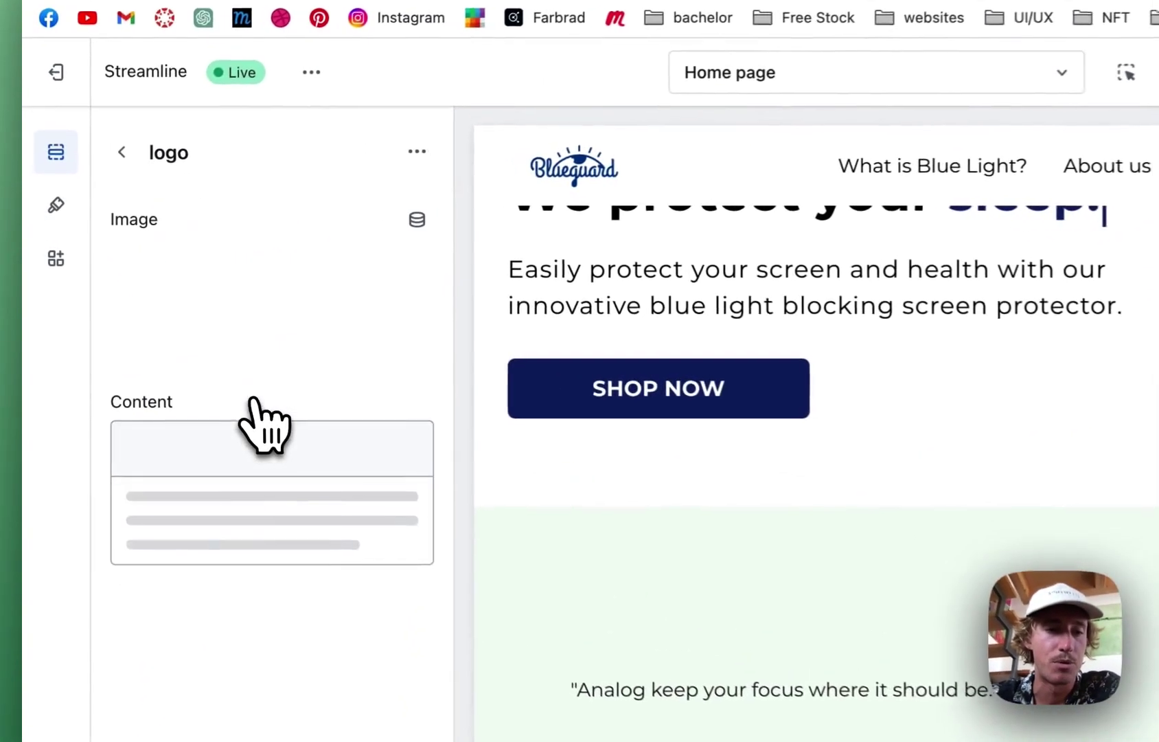
left_click(294, 287)
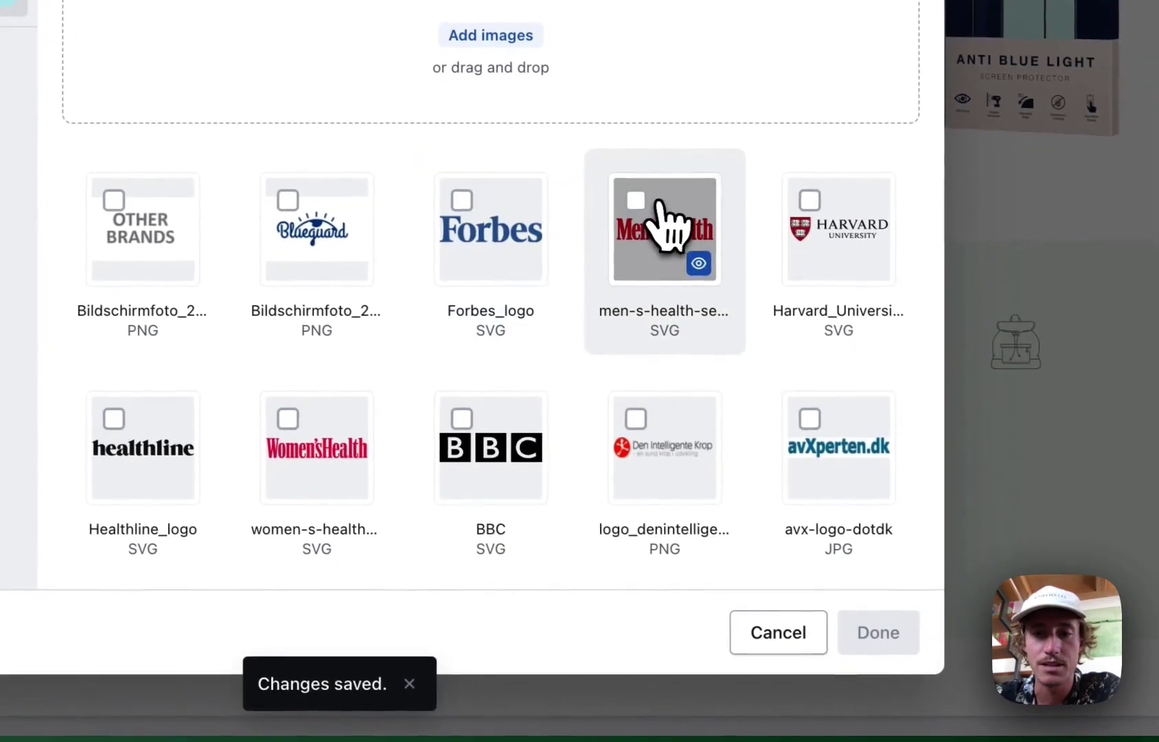
left_click(665, 227)
left_click(896, 646)
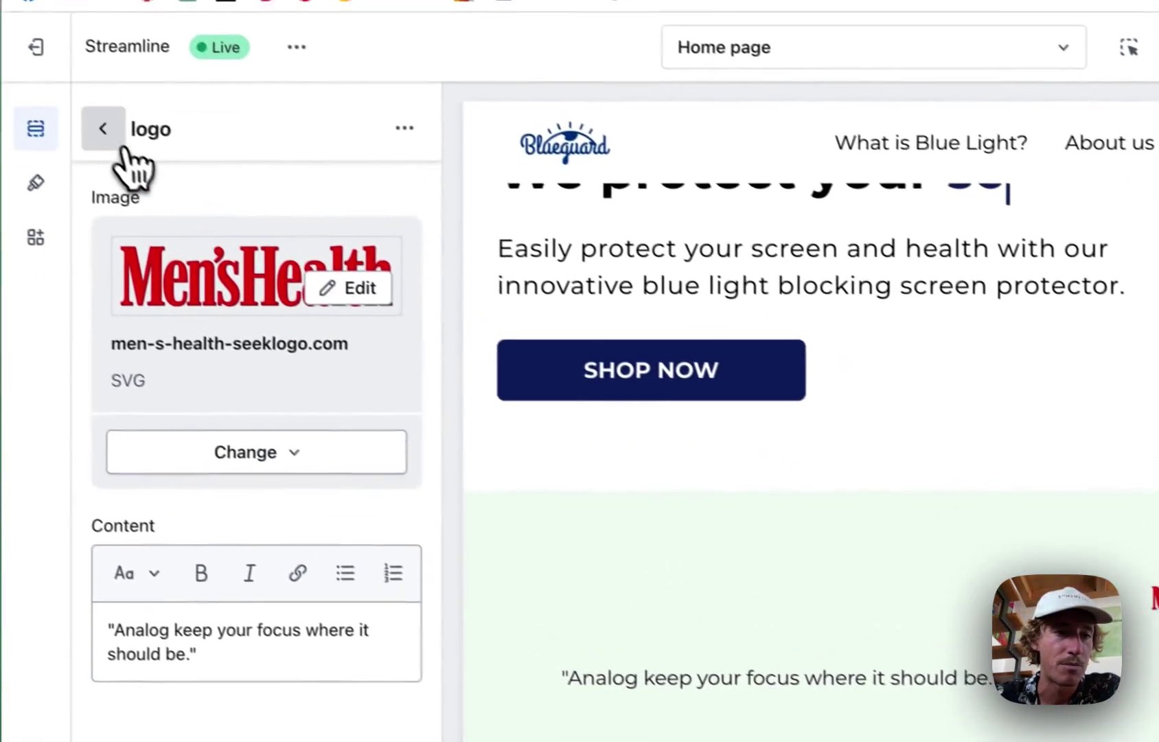
left_click(104, 127)
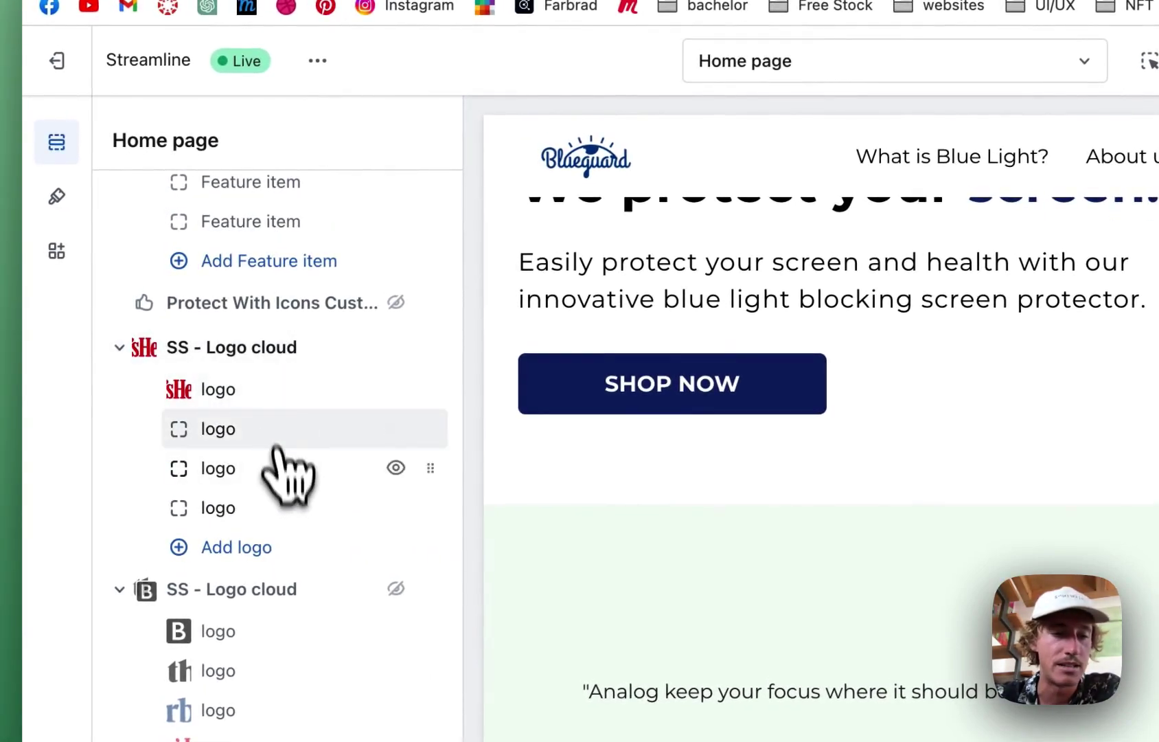
Replace the first logo's quote with 'Especially nice at night" - Men's Health'
left_click(281, 402)
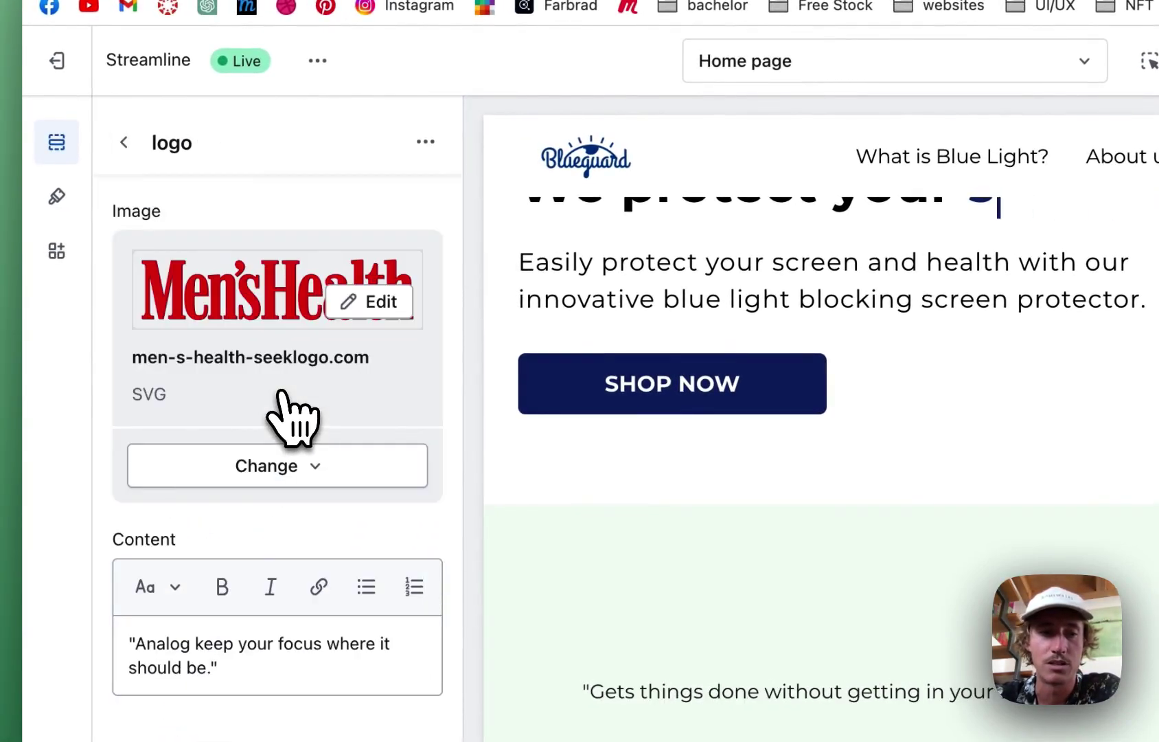
left_click(250, 663)
left_click_drag(251, 663, 94, 631)
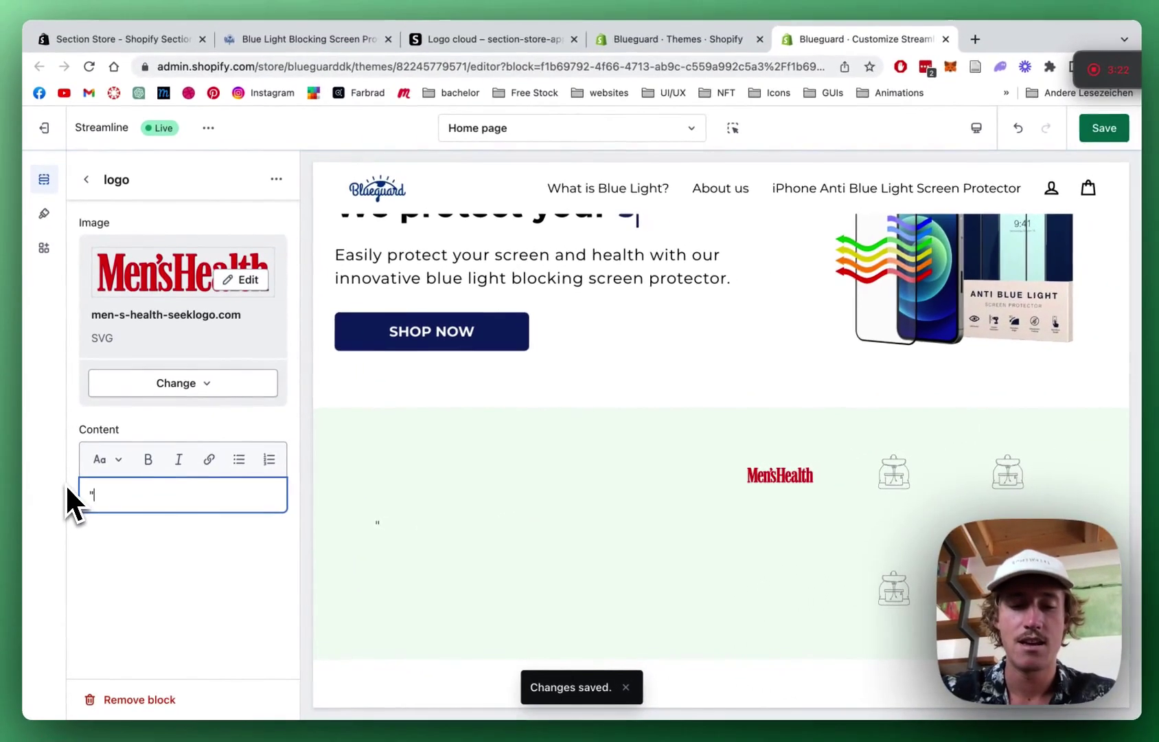
type("Espc")
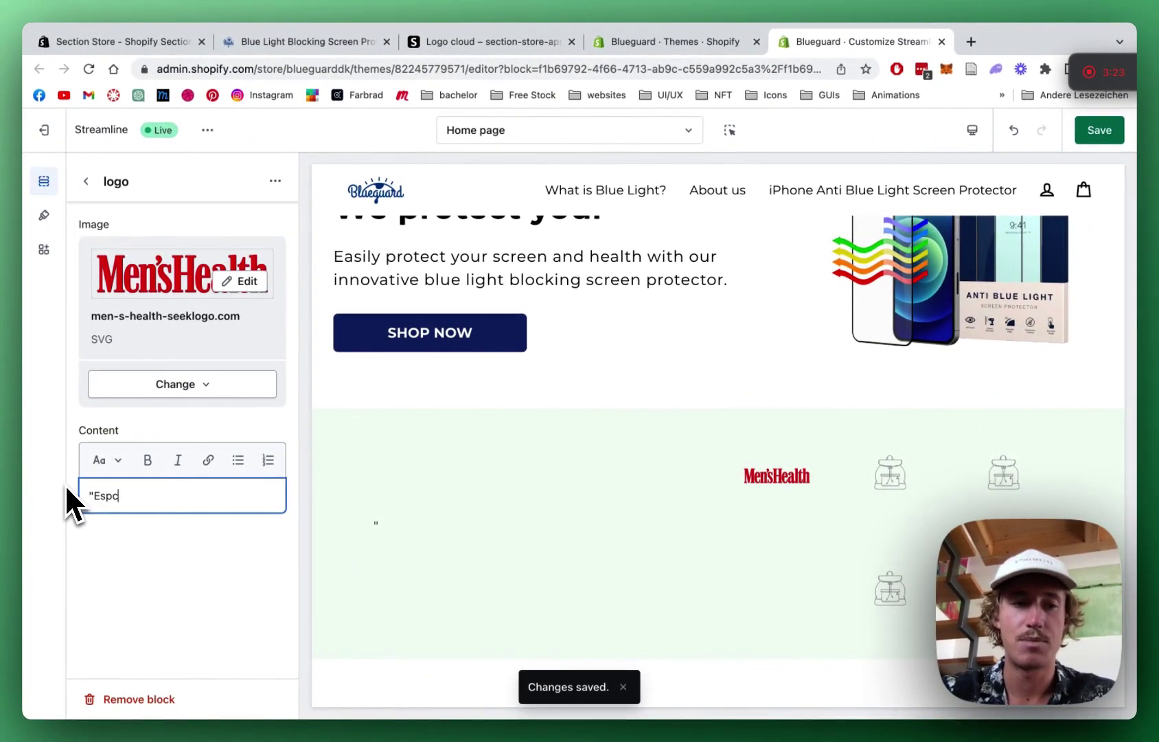
type("ial")
key("BackSpace")
key("BackSpace")
key("BackSpace")
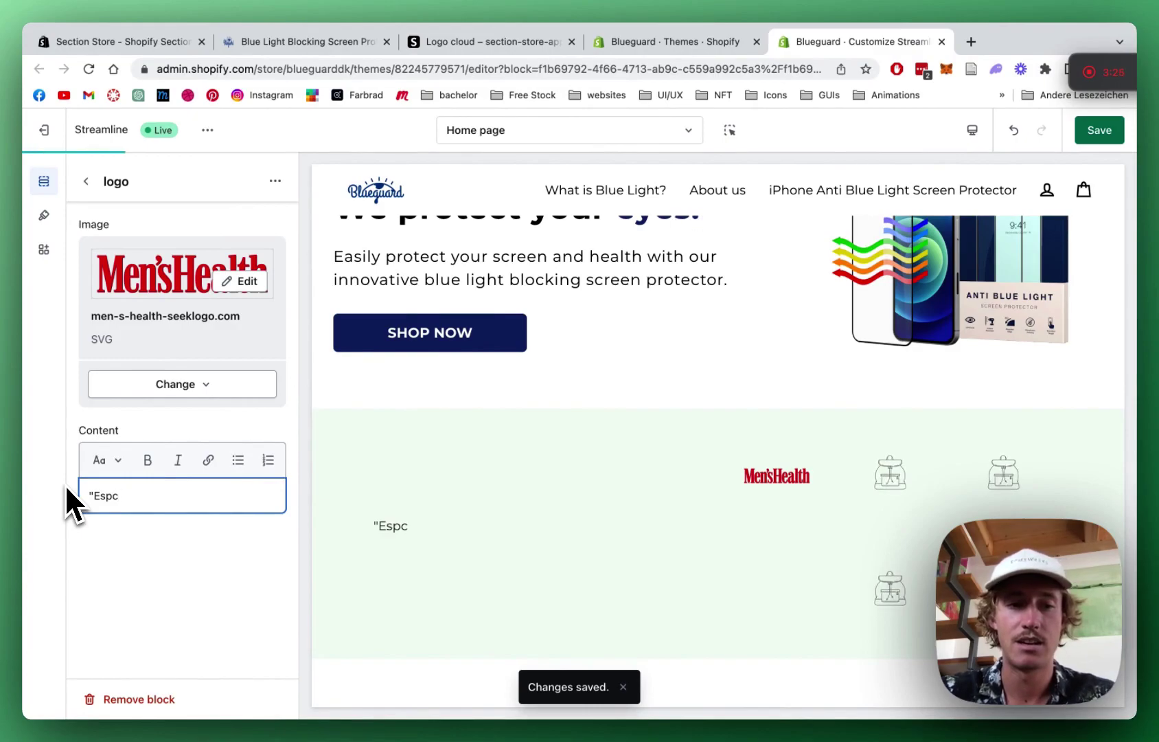
key("BackSpace")
type("ecially ")
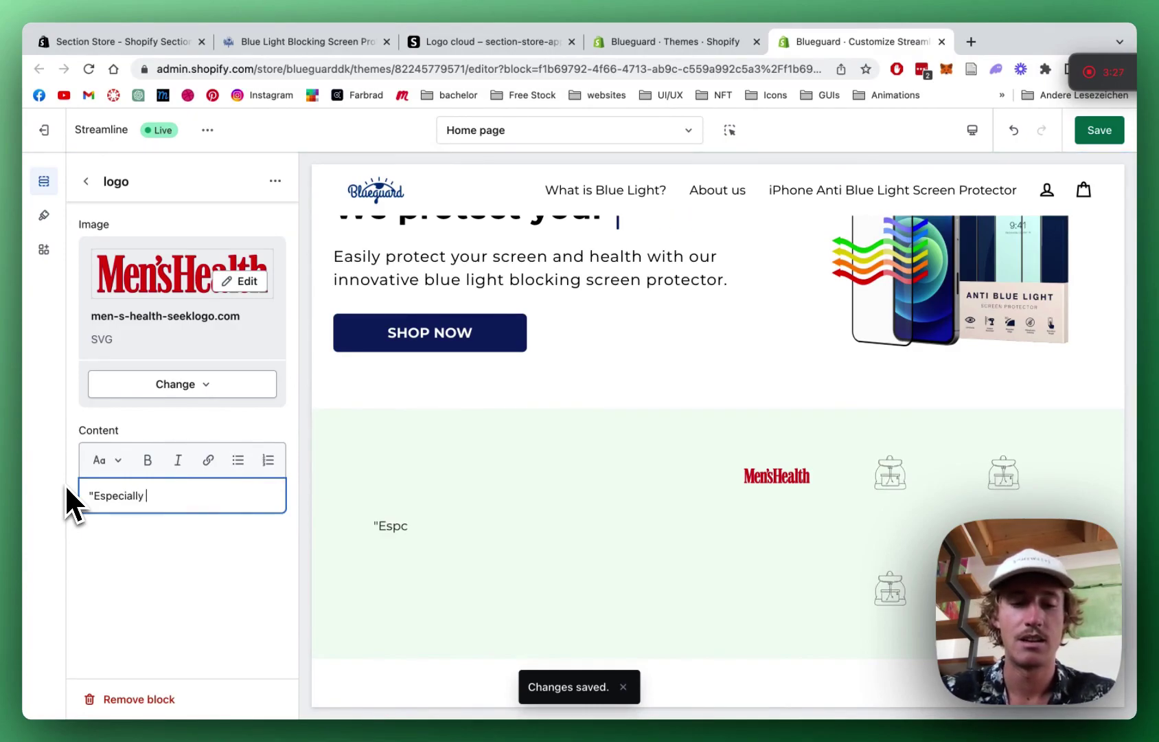
type("nice at night")
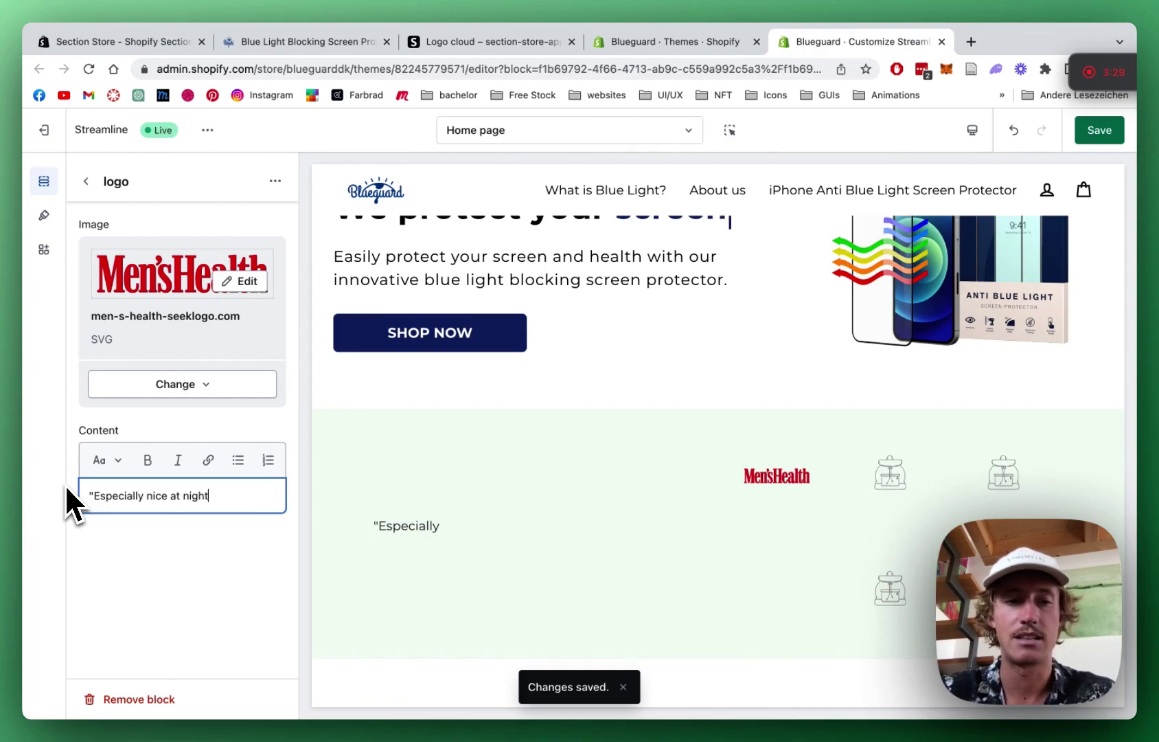
type("\" -")
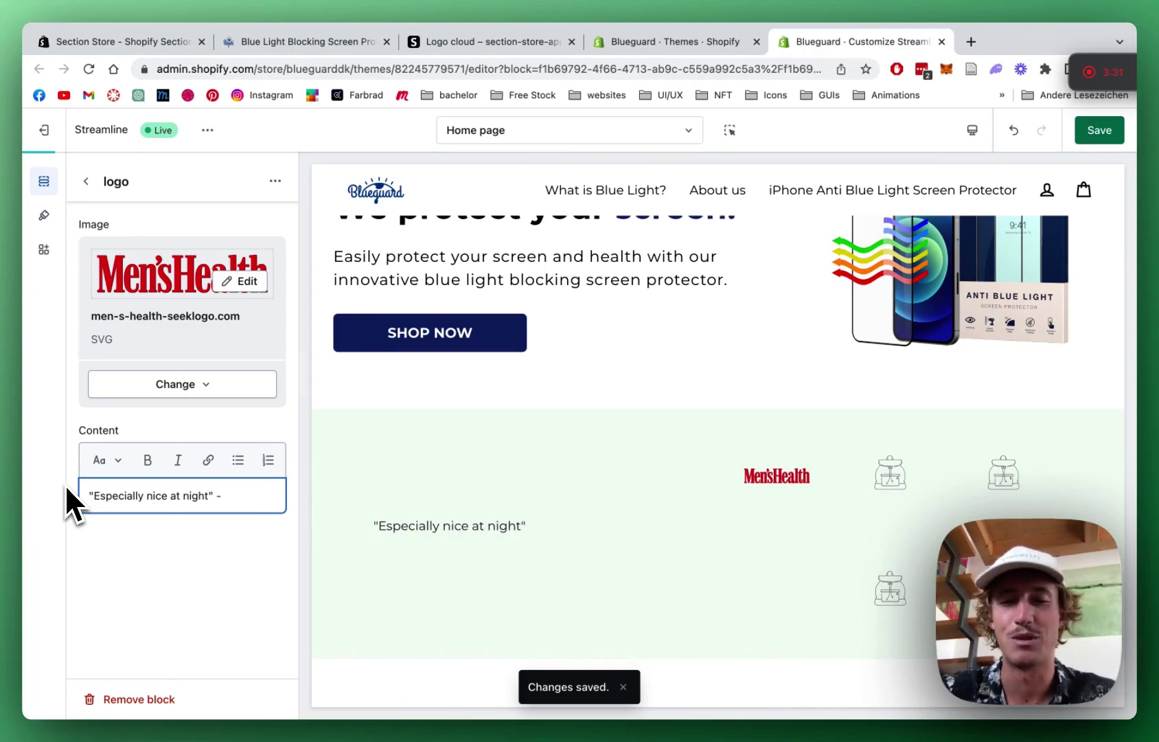
type(" Men")
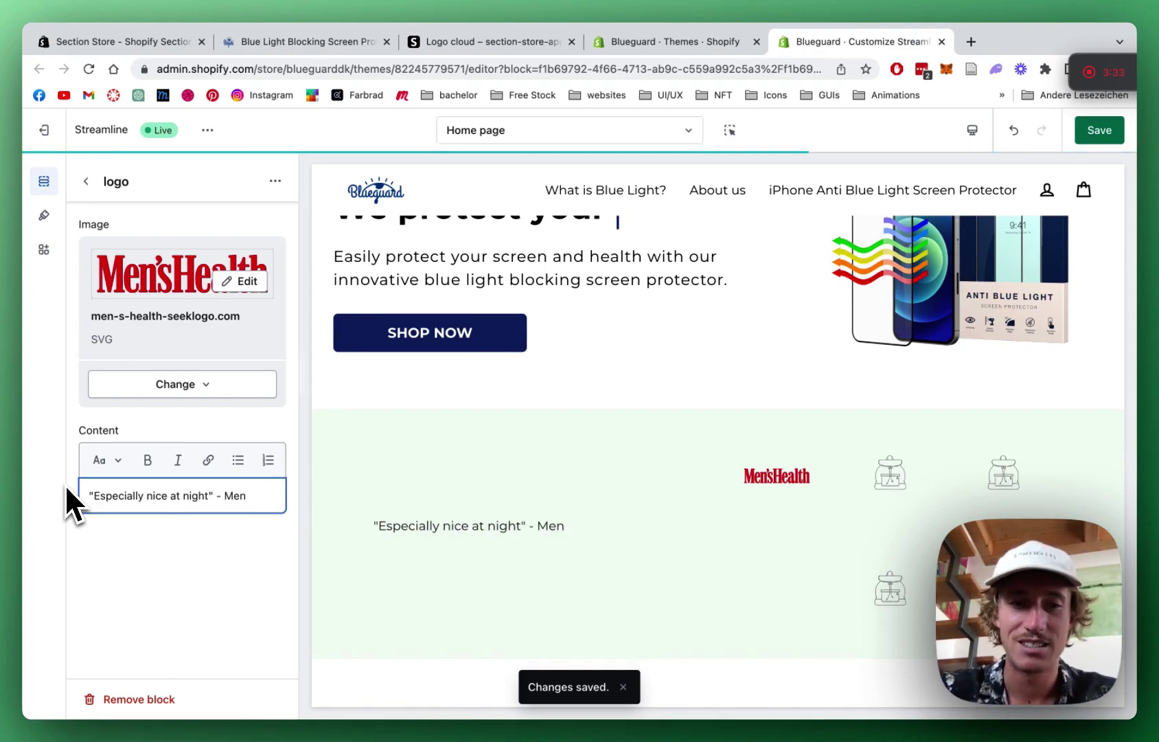
type("#S H")
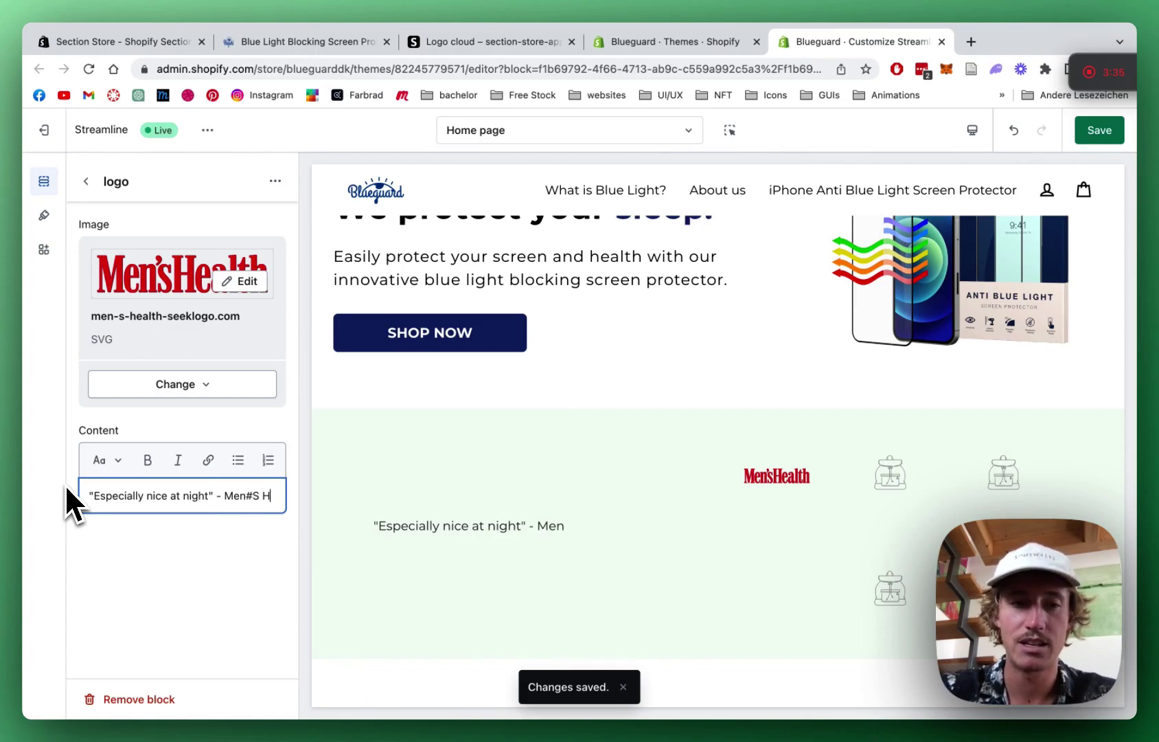
type("ealth")
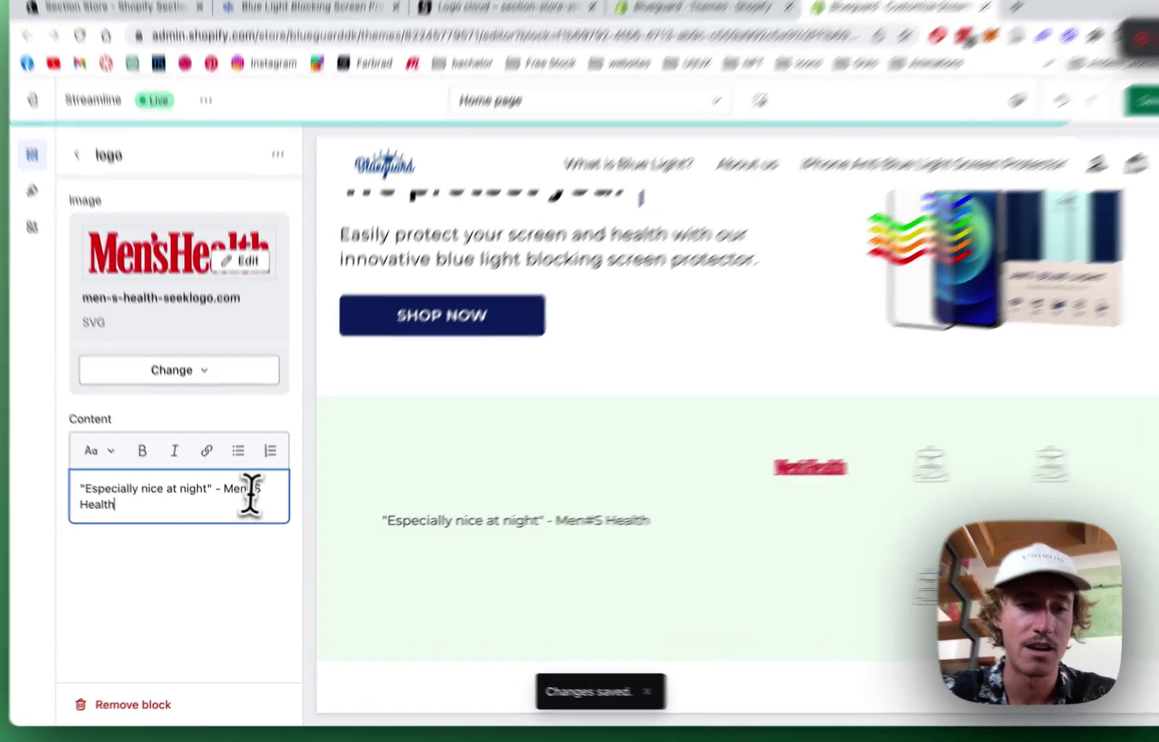
key("Left")
key("Left")
key("Left")
key("Left")
key("Left")
key("Left")
key("BackSpace")
key("BackSpace")
key("BackSpace")
type("s")
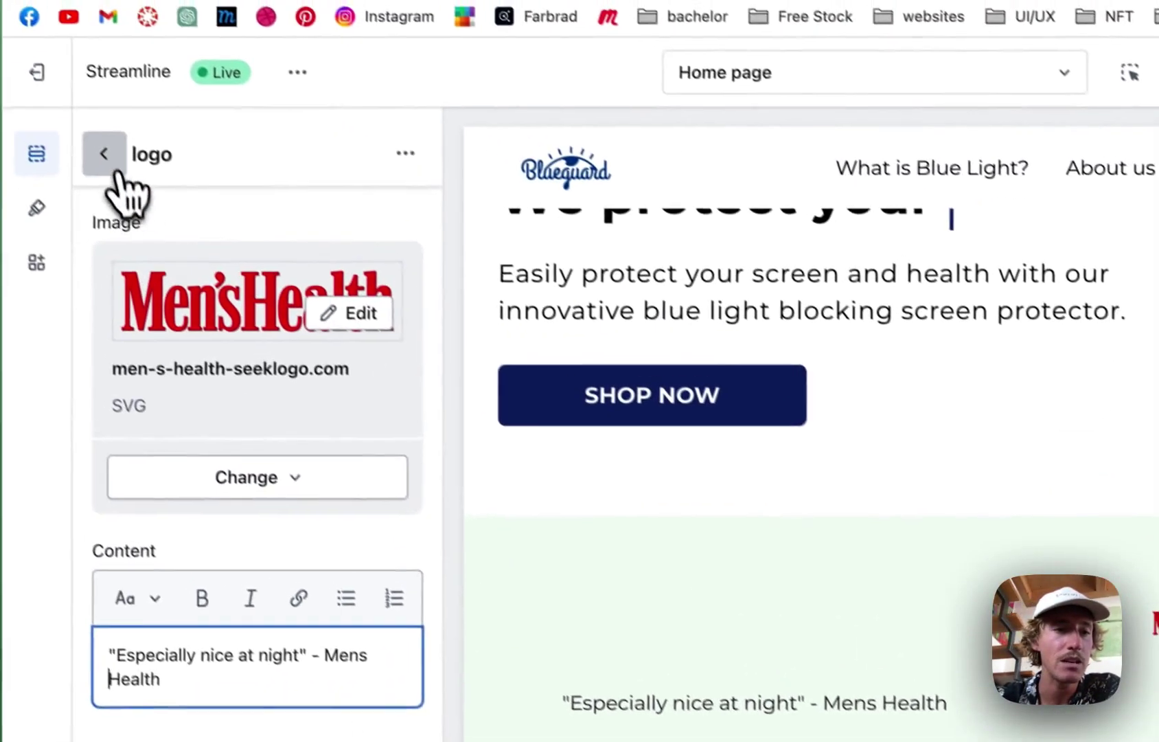
left_click(110, 161)
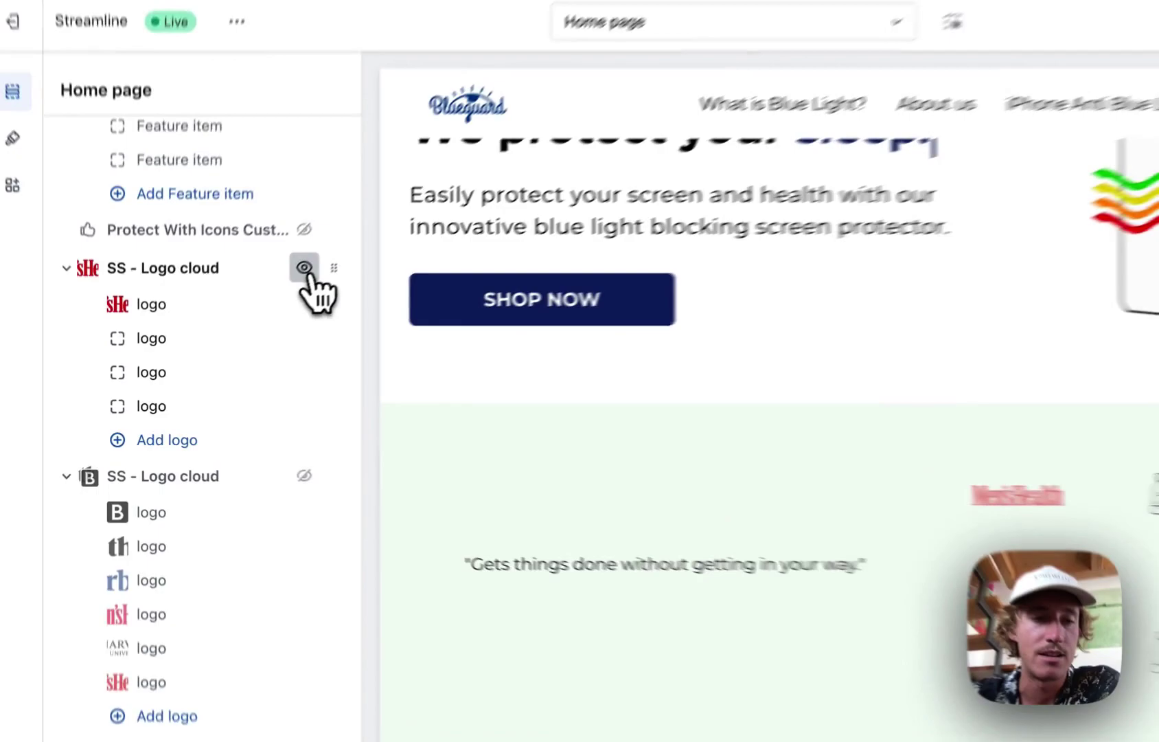
Hide the new logo cloud, unhide the original one, and change its title's 'Blue' to 'Green'
left_click(257, 310)
left_click(332, 485)
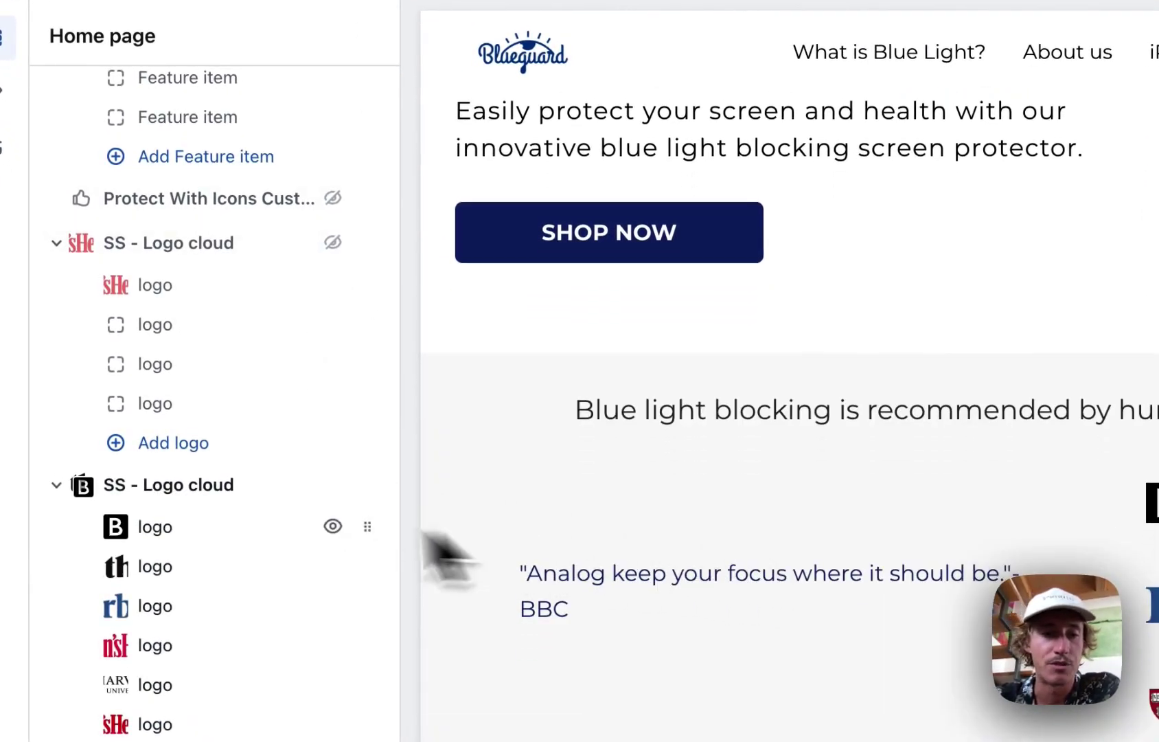
left_click(185, 485)
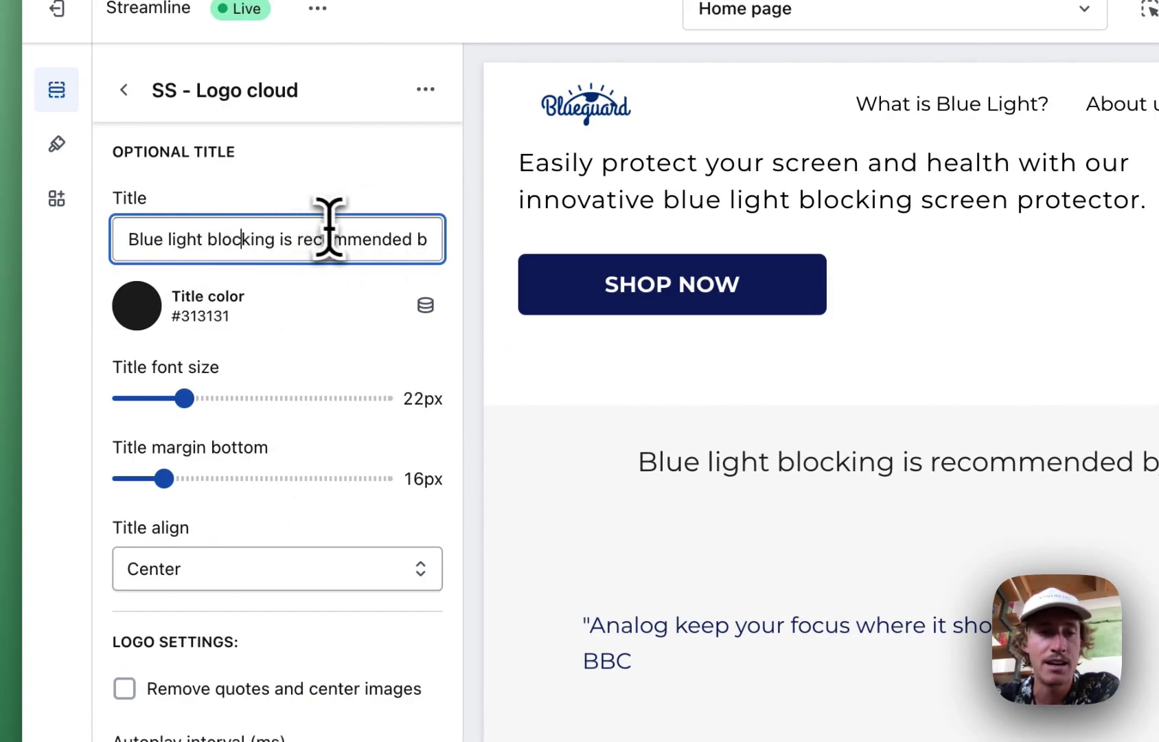
type("Green")
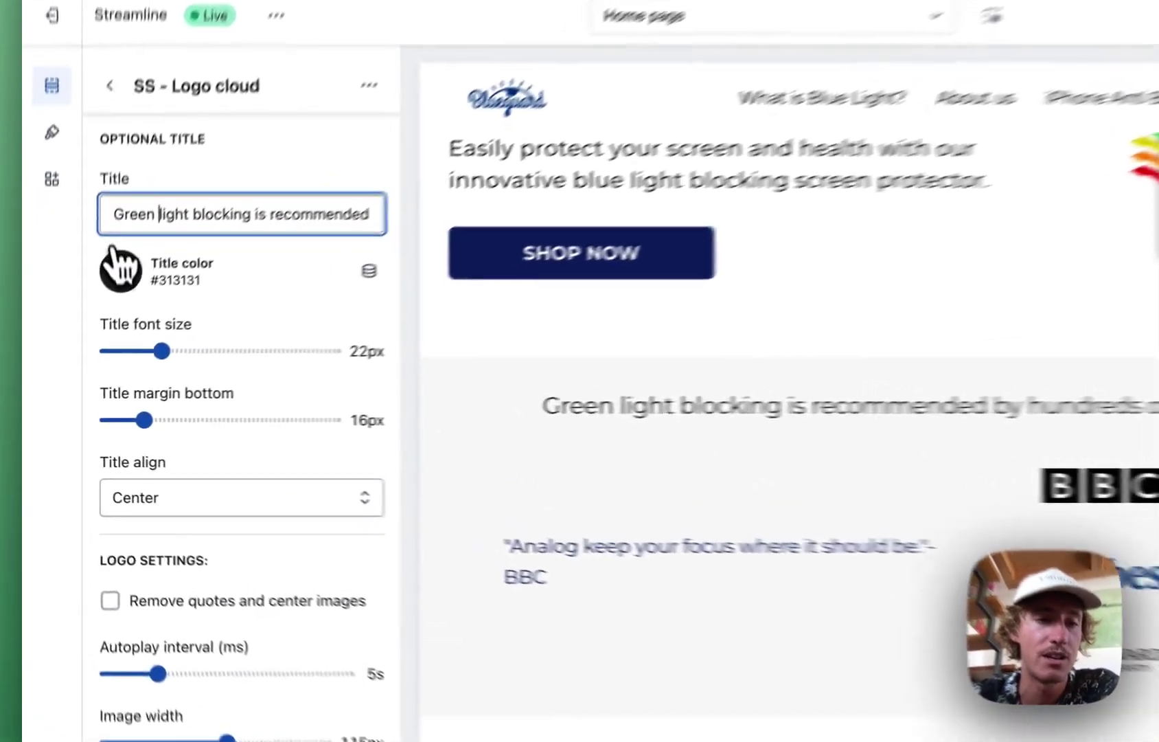
Make the logo cloud title navy (#1E306E), 18px, centred, with a 24px bottom margin
left_click(94, 317)
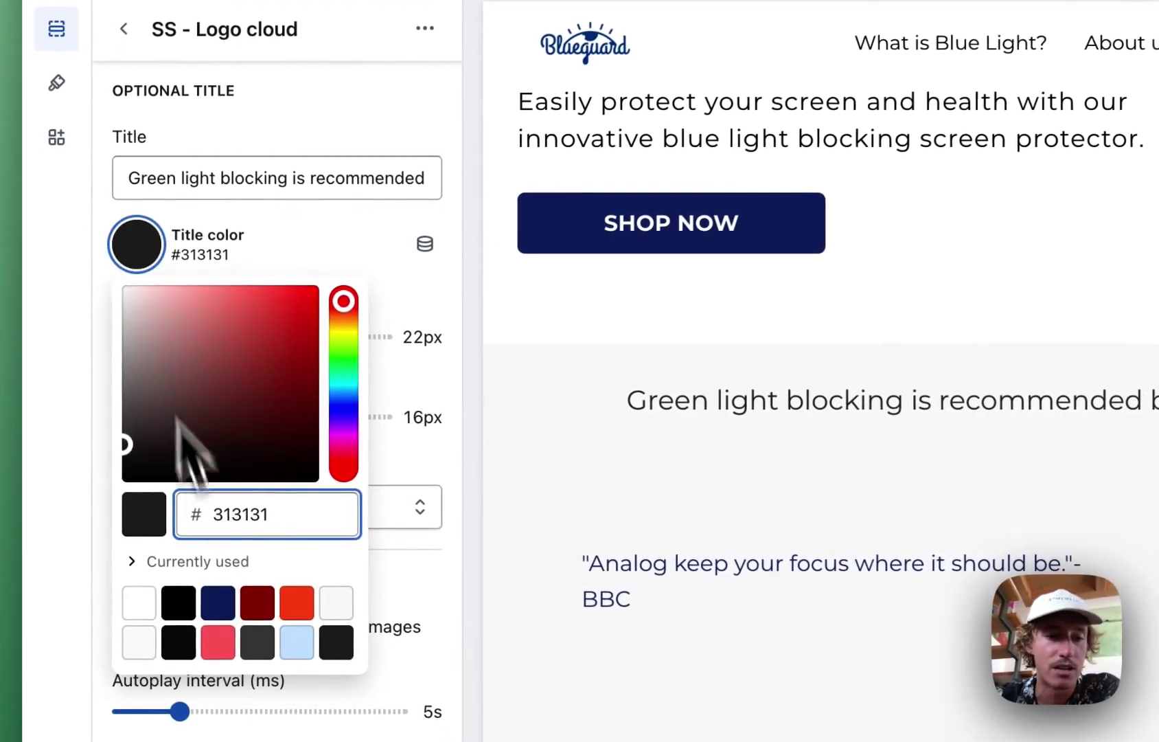
left_click(218, 603)
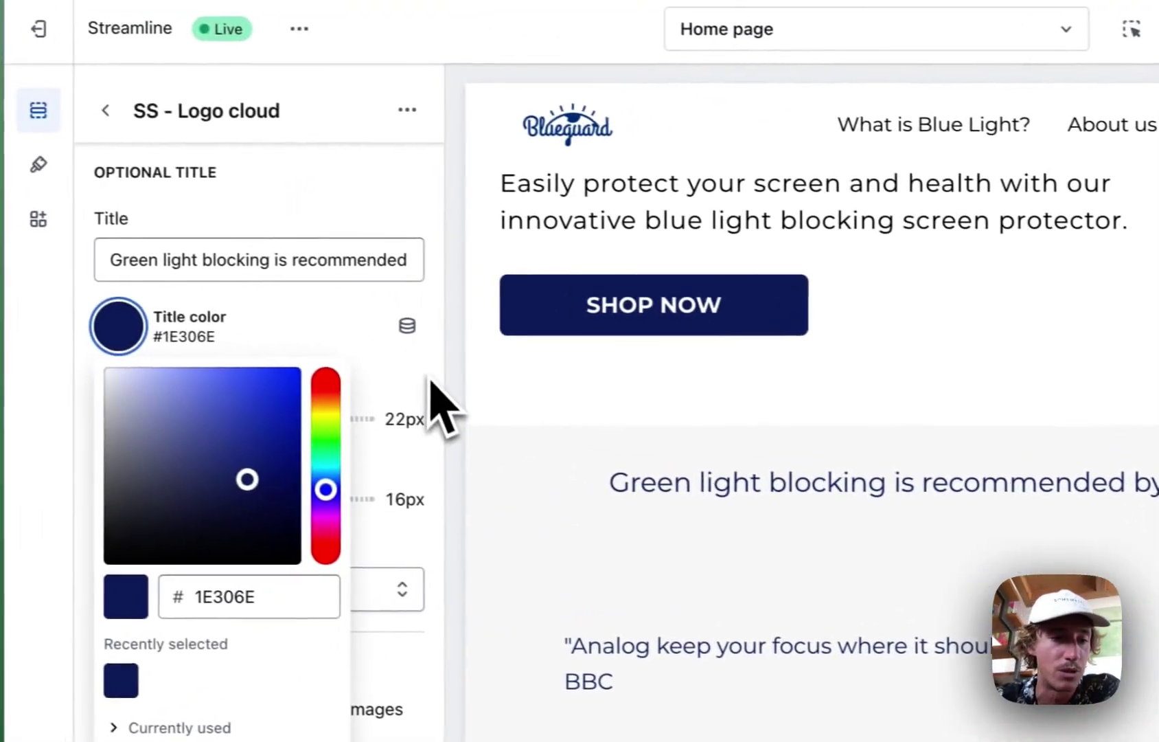
left_click(432, 382)
scroll(432, 395, "down", 1)
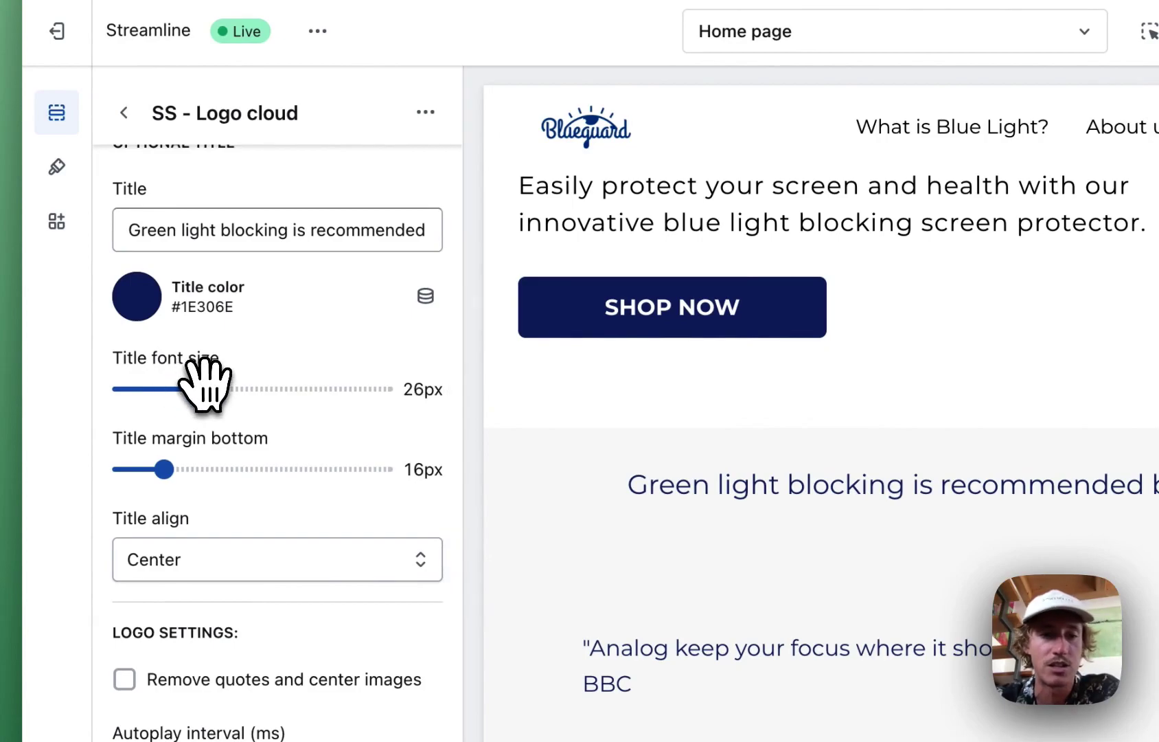
left_click_drag(206, 389, 164, 386)
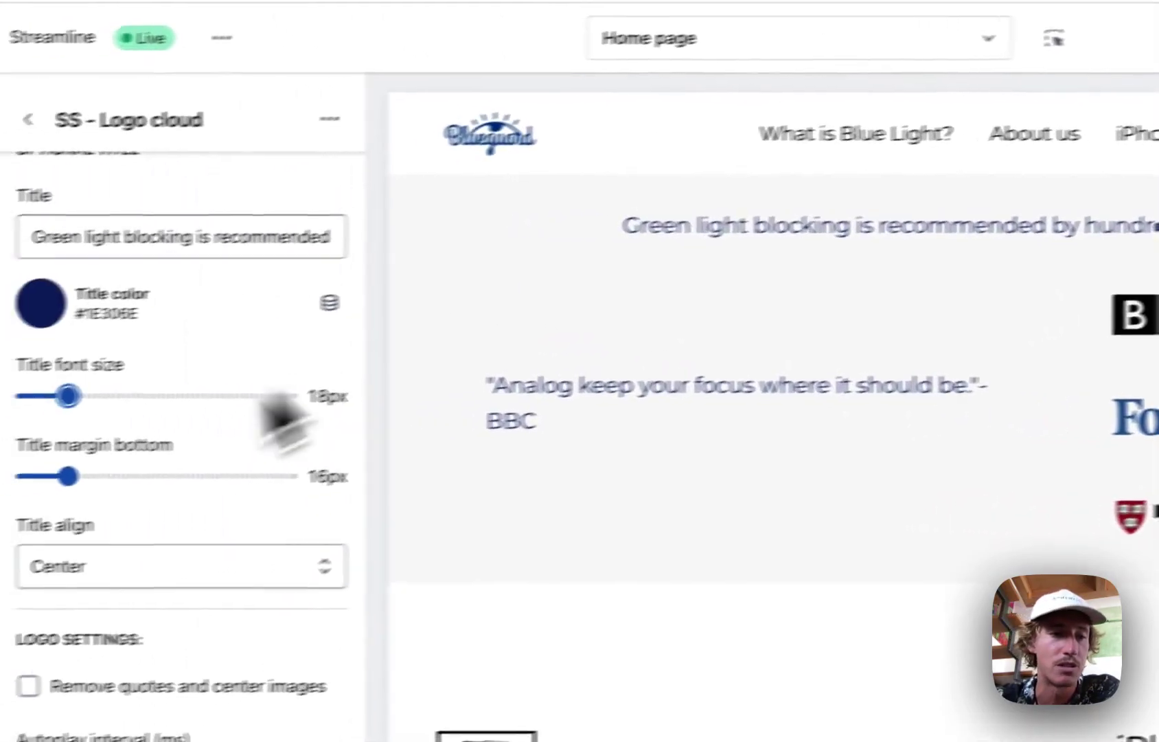
left_click_drag(150, 454, 172, 450)
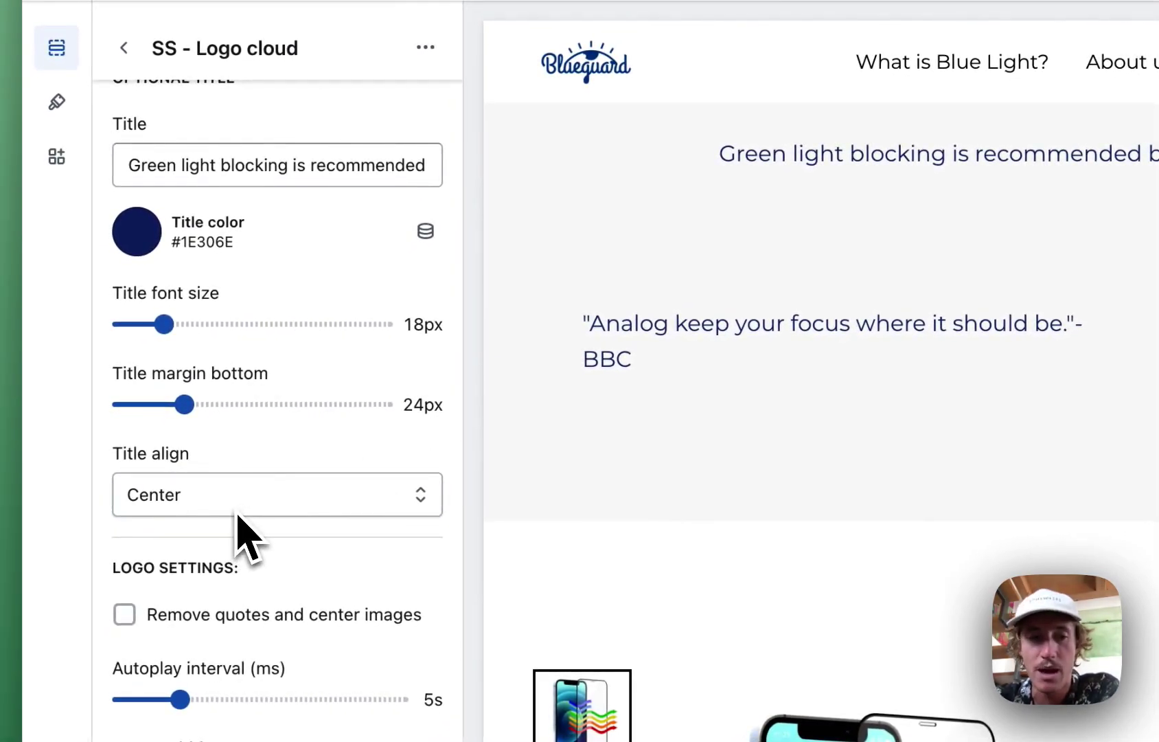
left_click(235, 510)
left_click(462, 421)
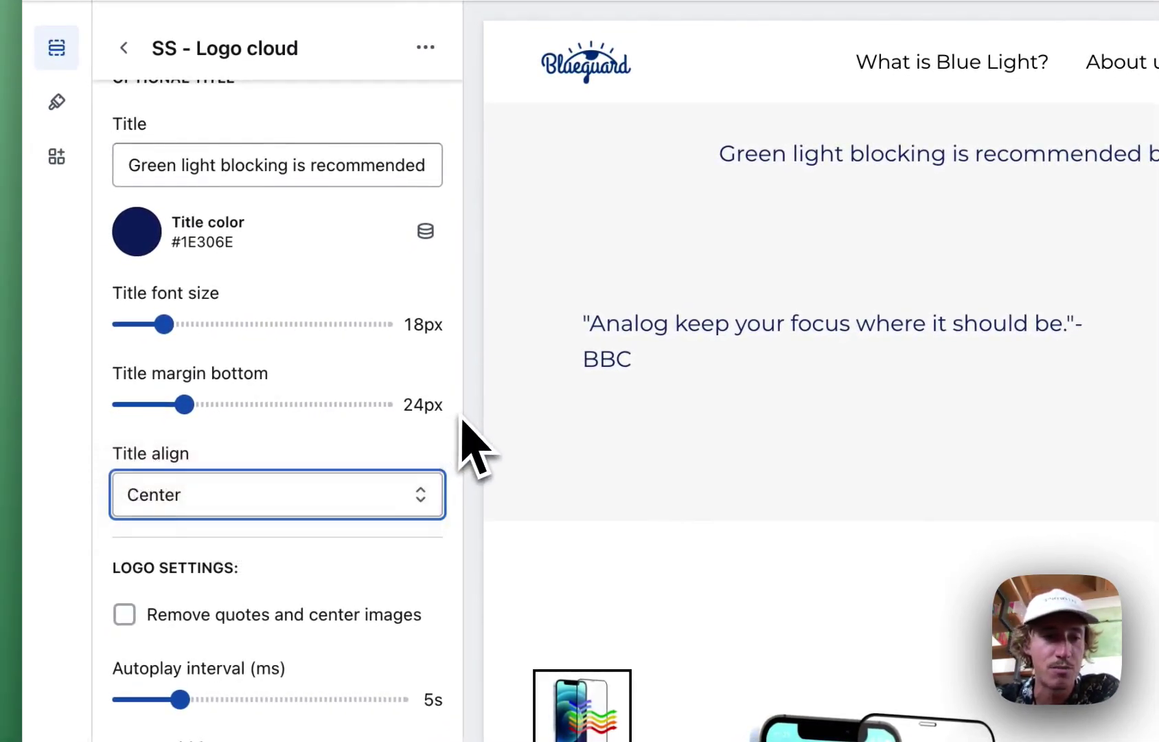
scroll(462, 420, "down", 5)
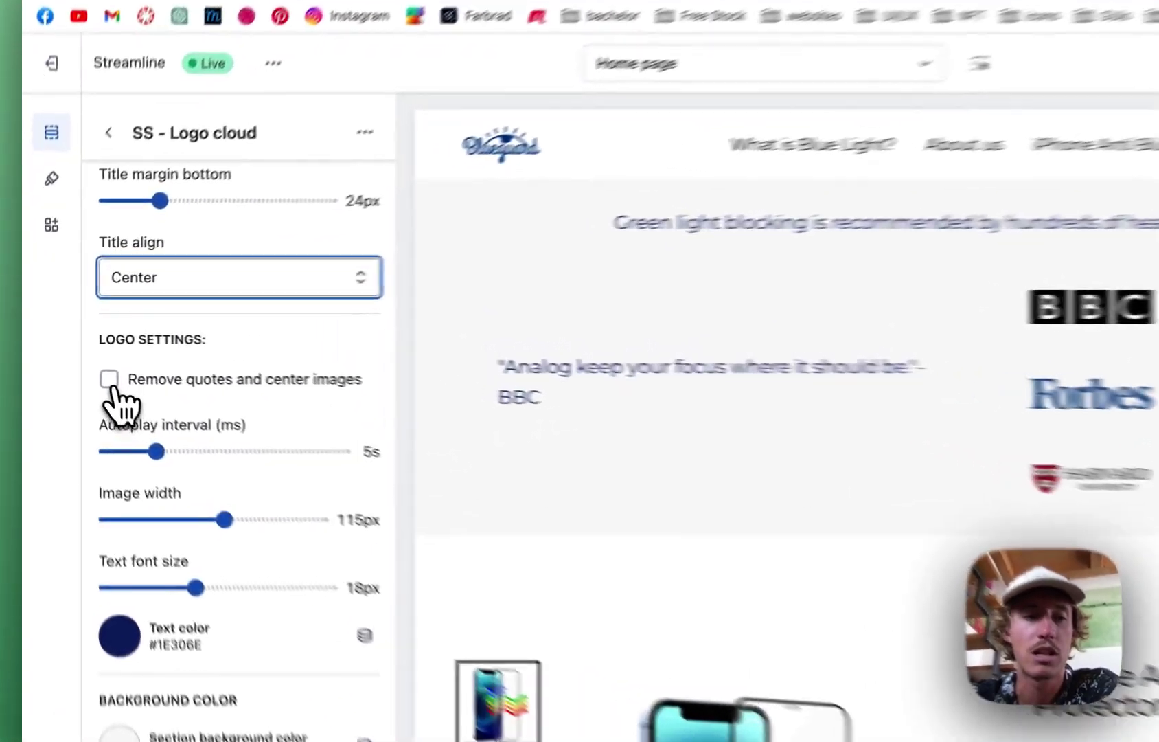
Try Remove quotes, autoplay interval and image width settings, then set the quote text to 16px
left_click(87, 364)
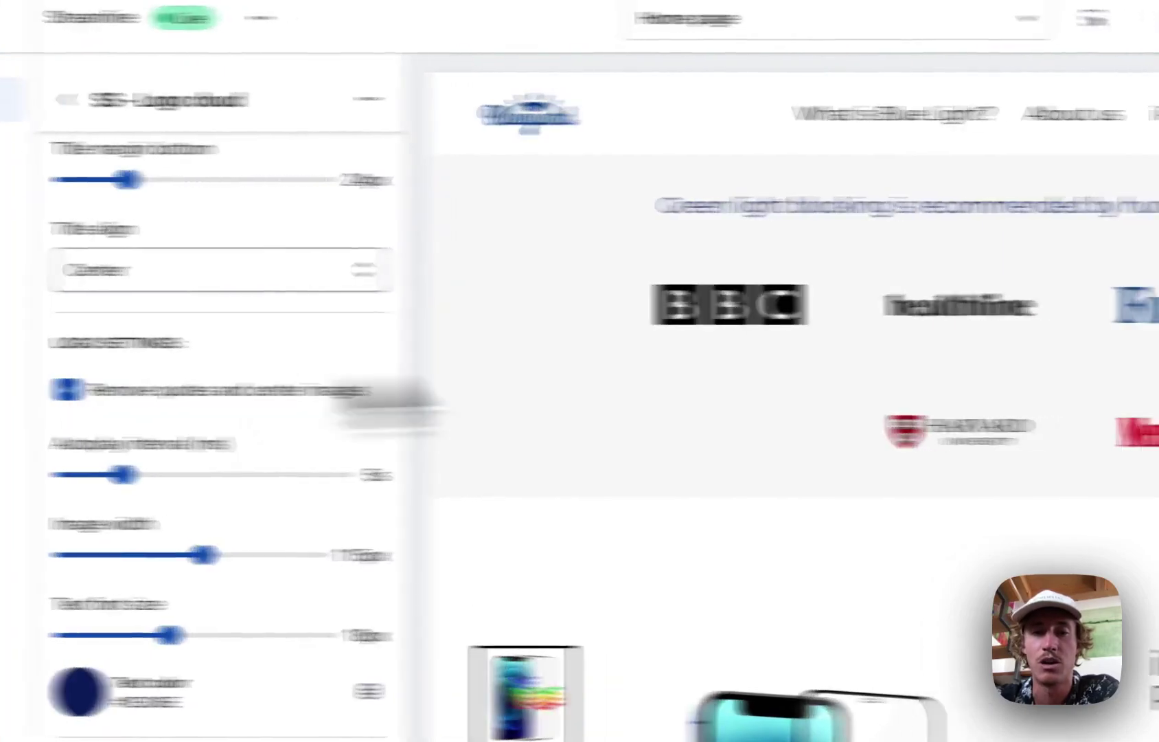
left_click(67, 389)
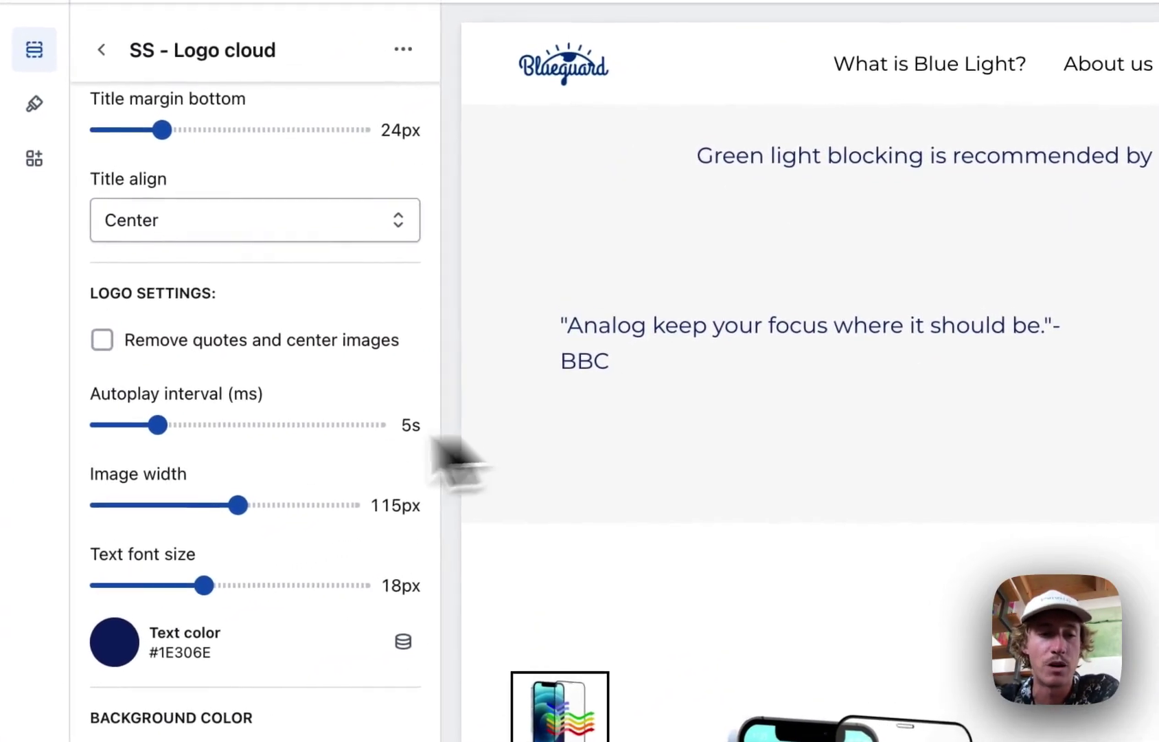
left_click_drag(186, 435, 244, 436)
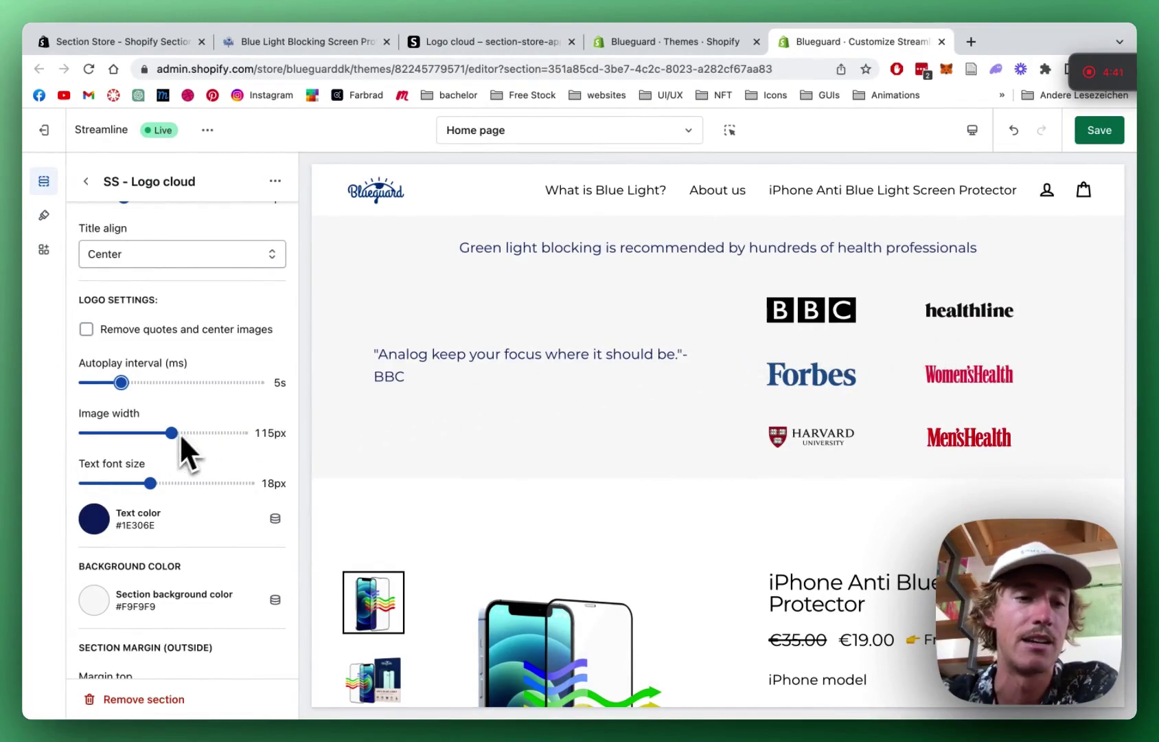
left_click_drag(176, 434, 155, 433)
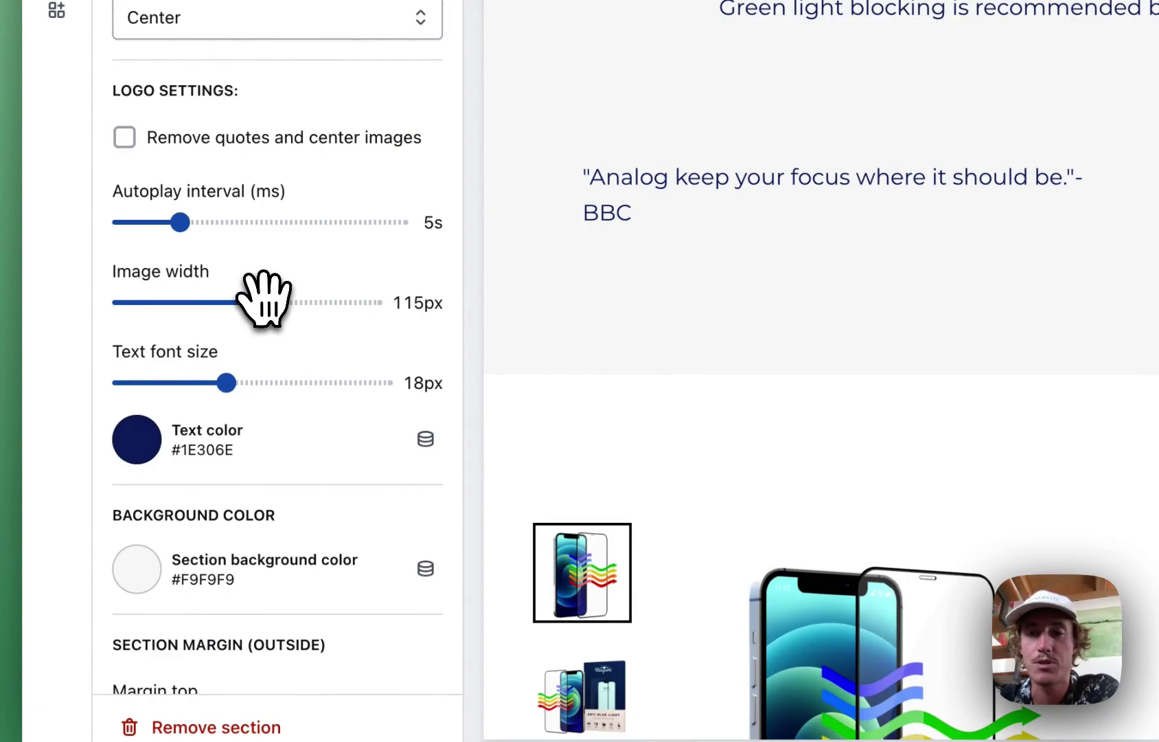
scroll(288, 292, "down", 1)
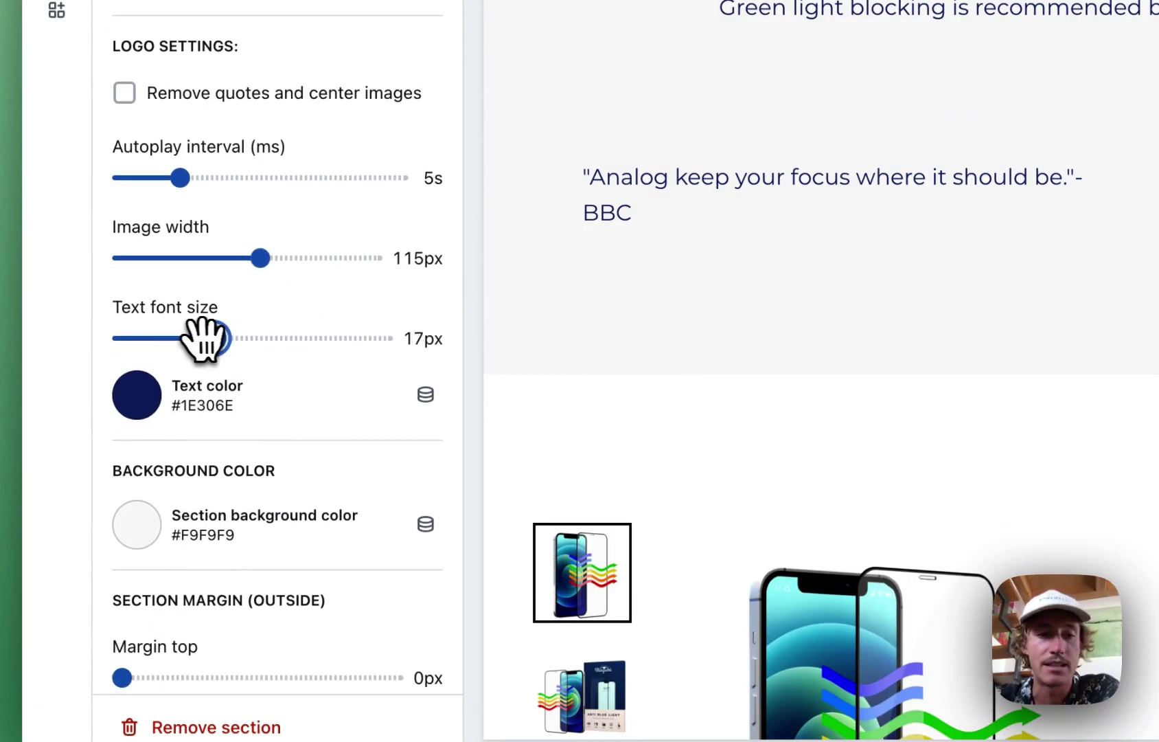
scroll(307, 236, "down", 3)
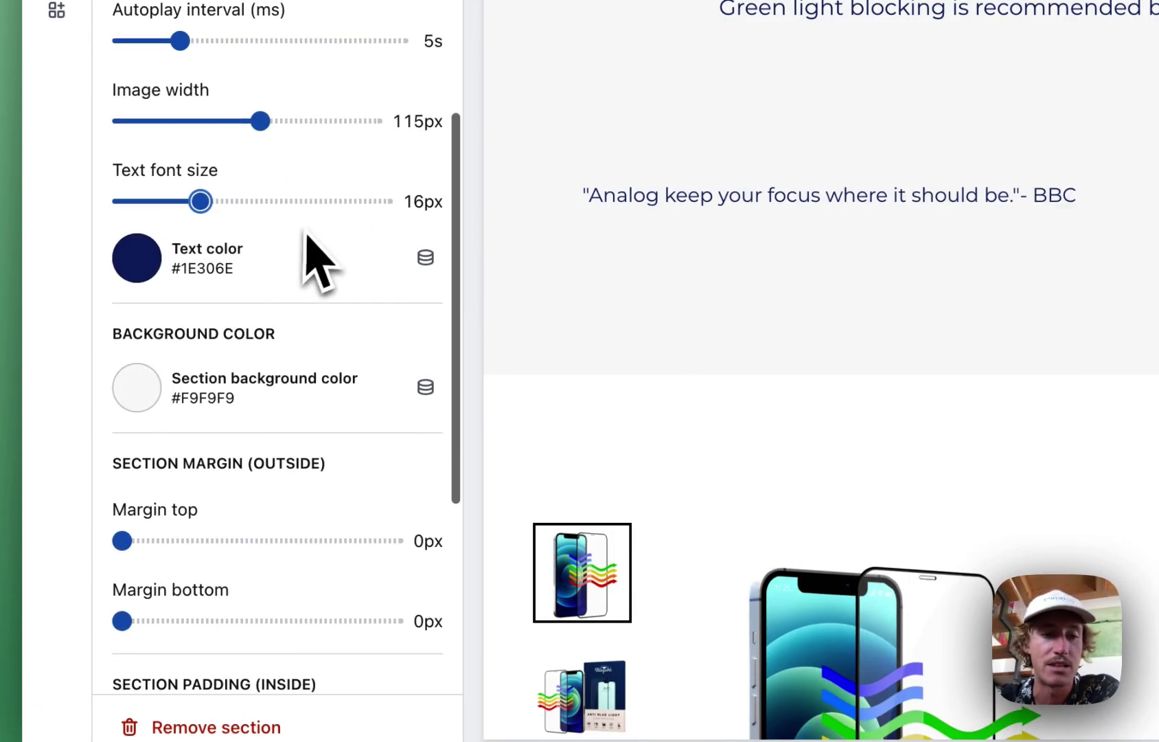
scroll(308, 235, "down", 2)
Make the quote text red (#FF5722) and give the section 8px top and bottom margins
left_click(140, 199)
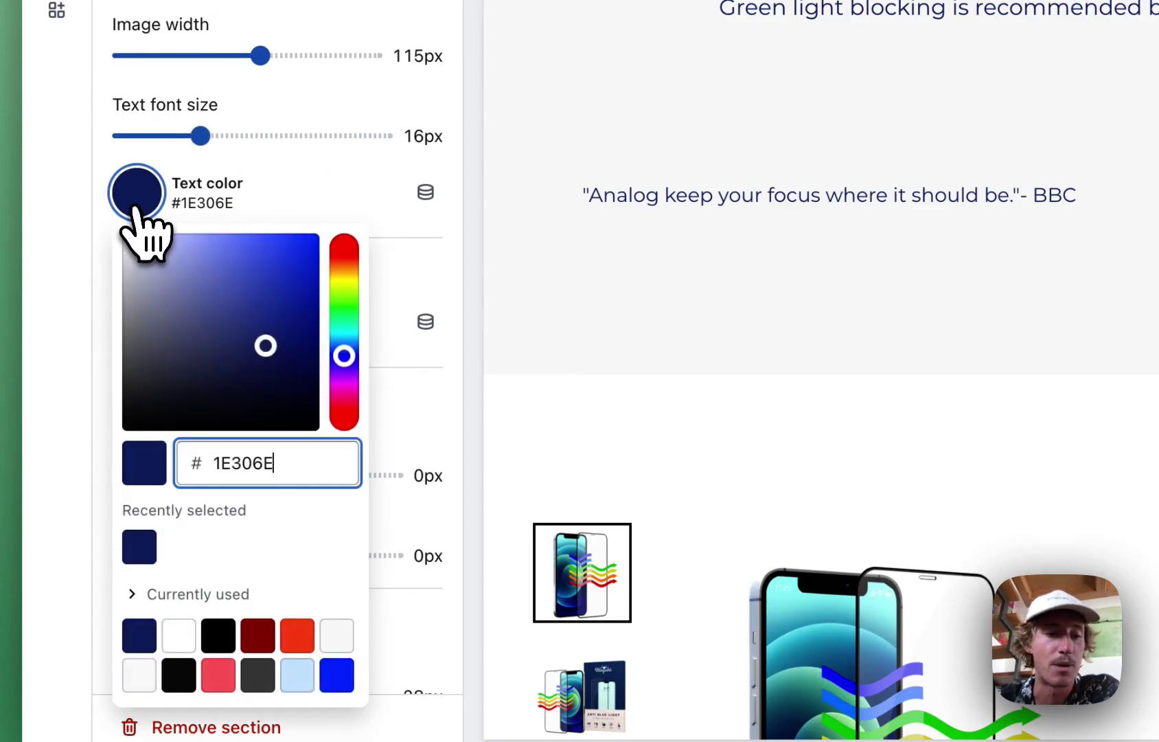
left_click(296, 635)
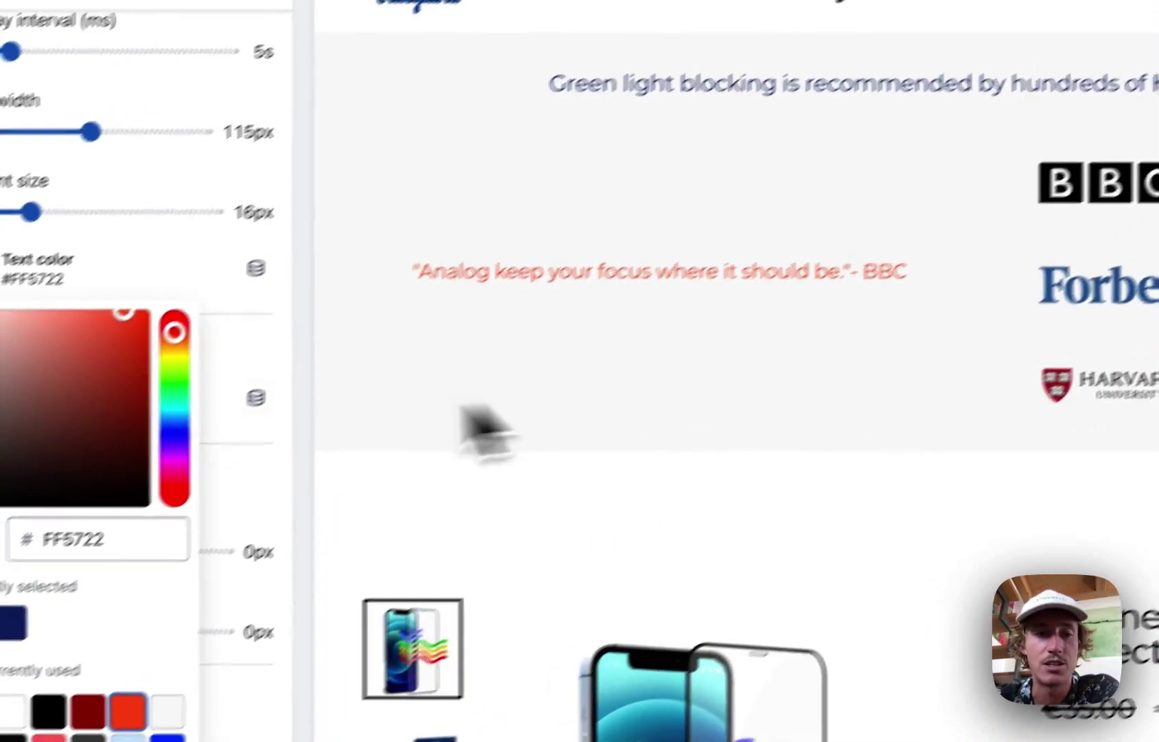
left_click(454, 261)
scroll(430, 254, "down", 3)
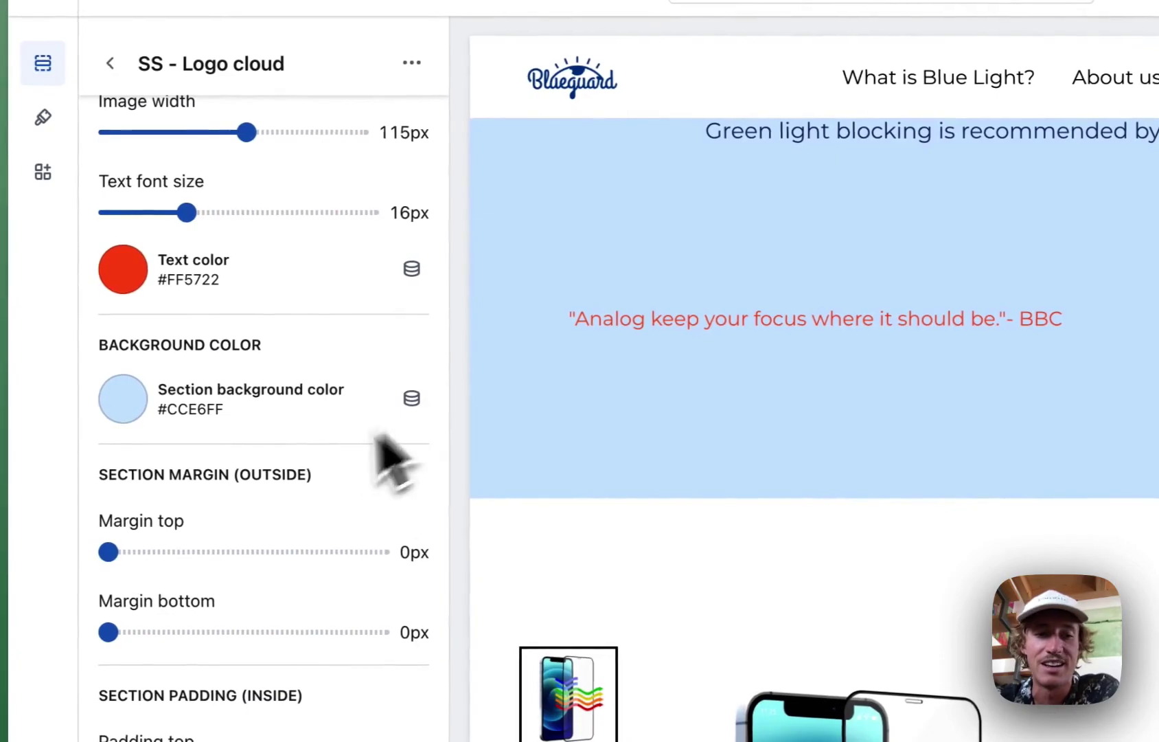
scroll(357, 399, "down", 3)
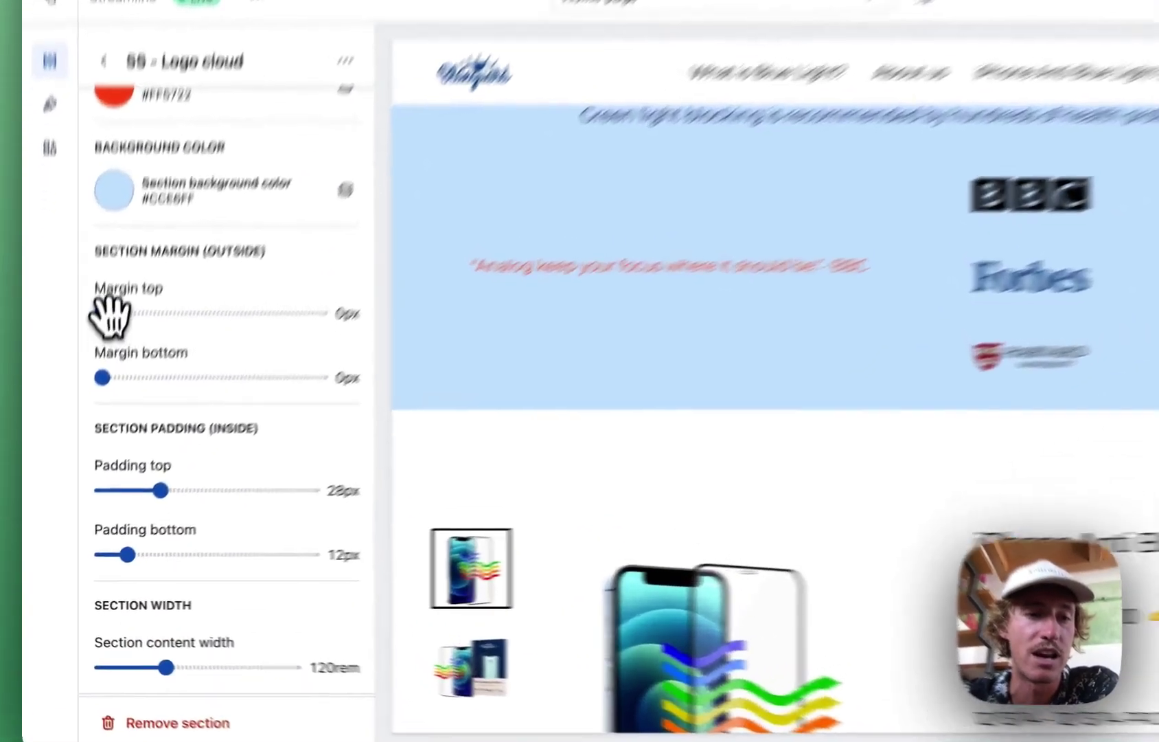
left_click_drag(85, 380, 98, 379)
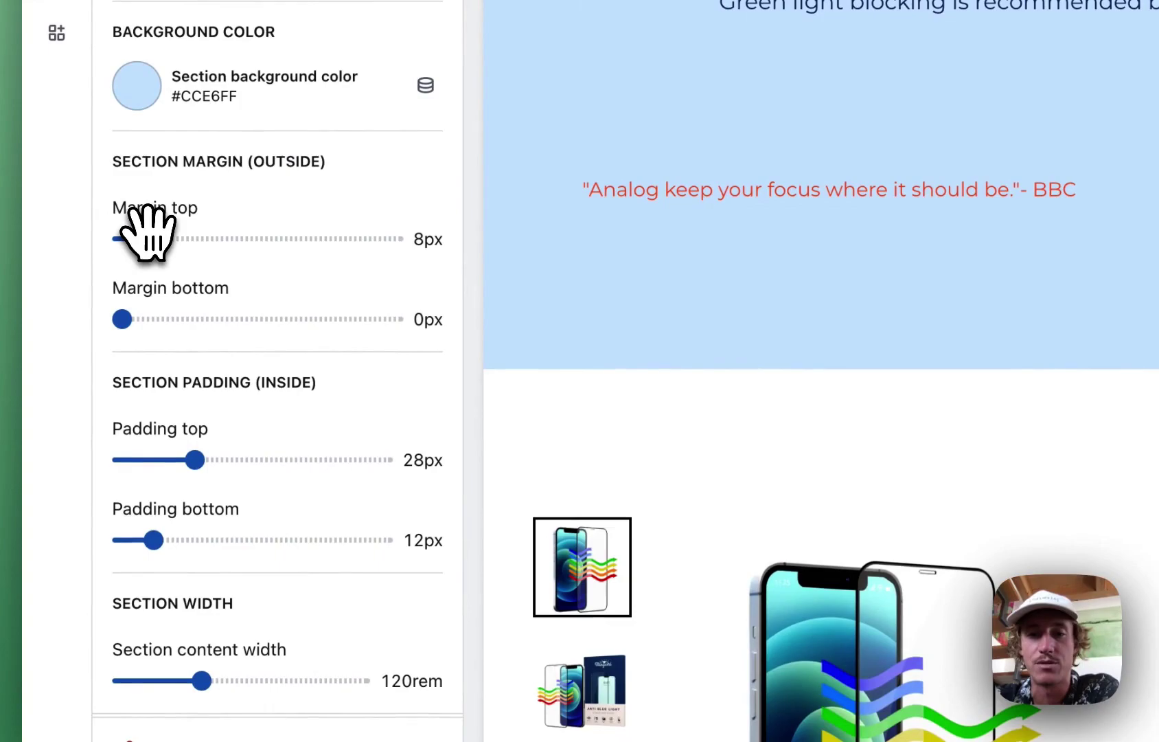
scroll(271, 240, "down", 2)
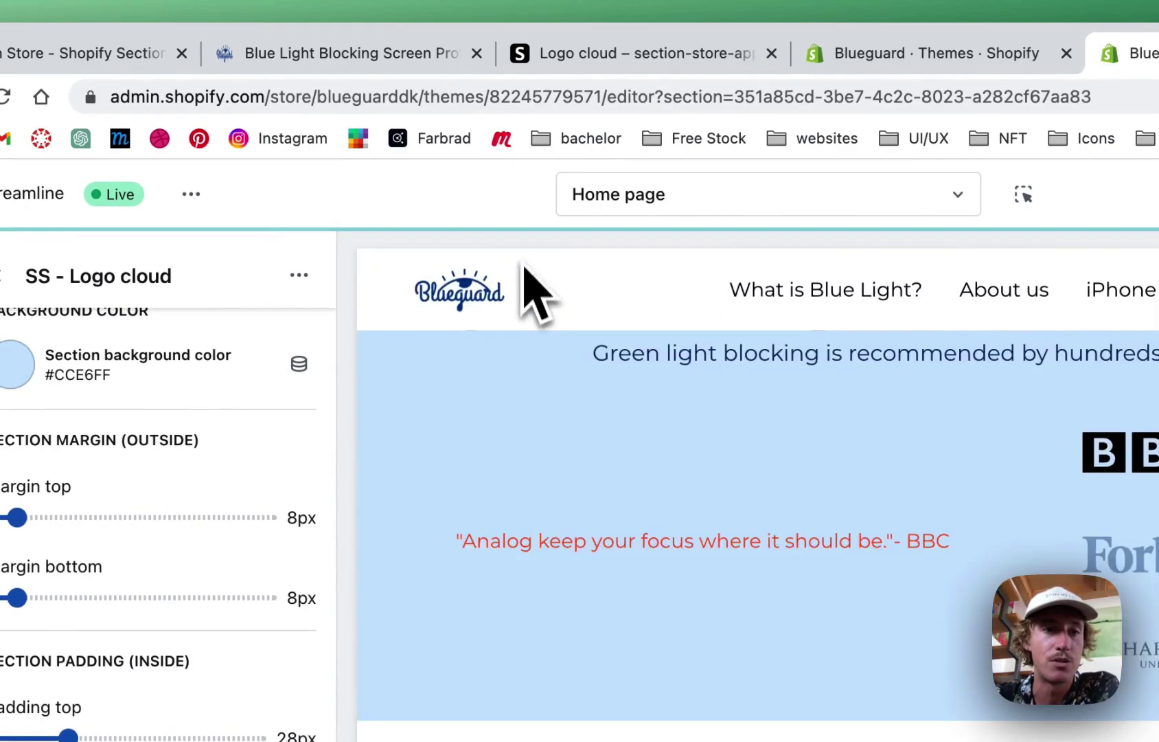
Go to the live Blue Light Blocking storefront and scroll to the light-blue logo cloud with the red BBC quote
left_click(399, 53)
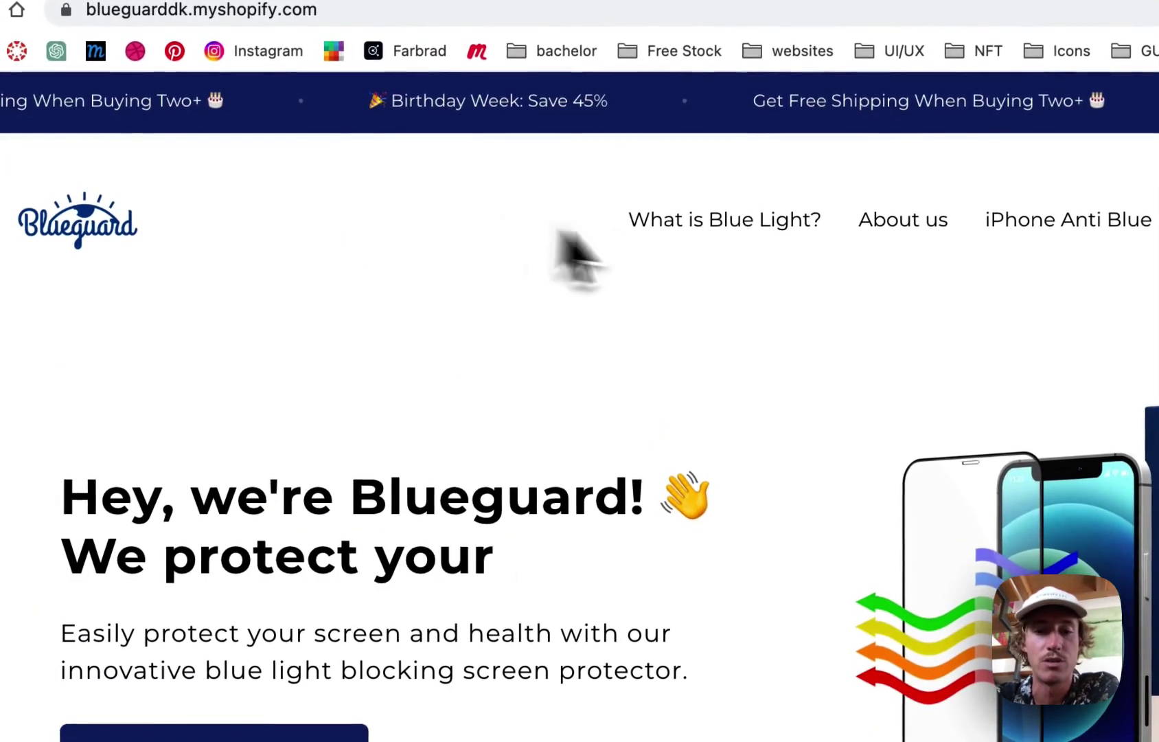
scroll(790, 356, "down", 3)
scroll(700, 254, "down", 6)
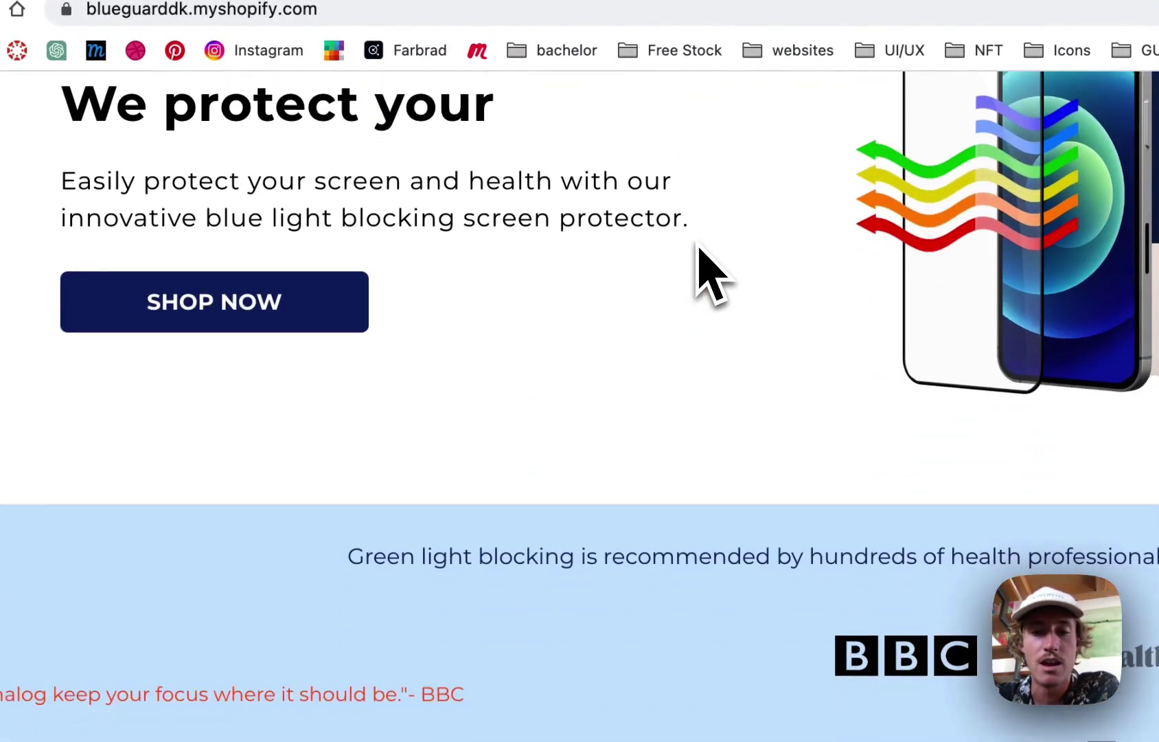